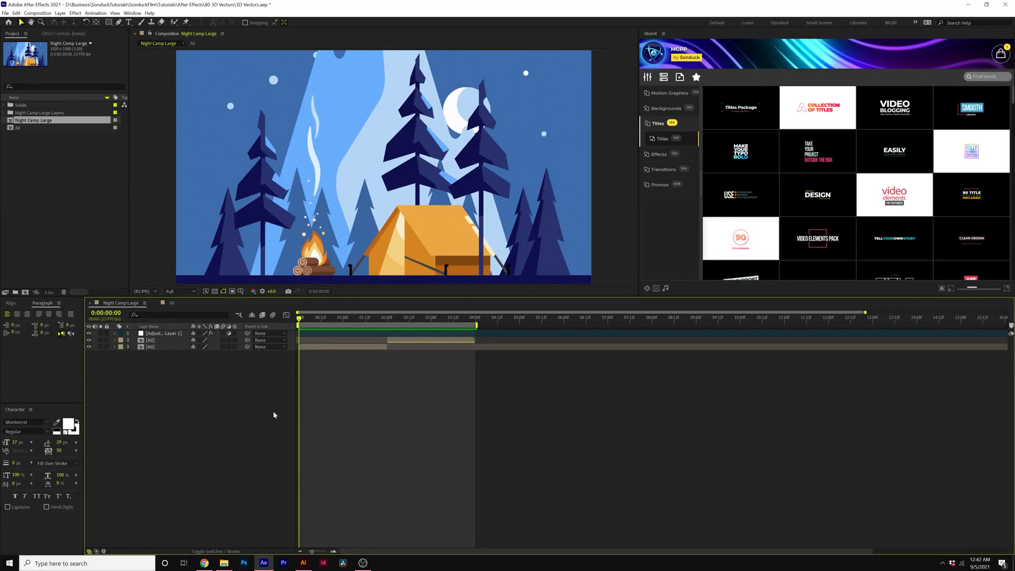
Step: Check the downloaded asset folder, select Adventure_10_1.eps, and return to its artwork in Illustrator
click(303, 563)
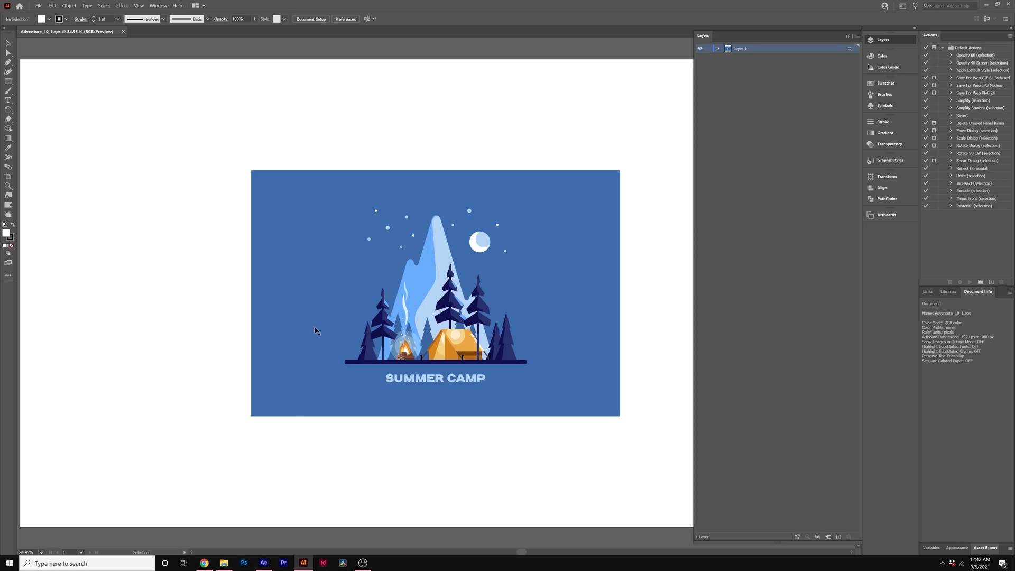
click(224, 562)
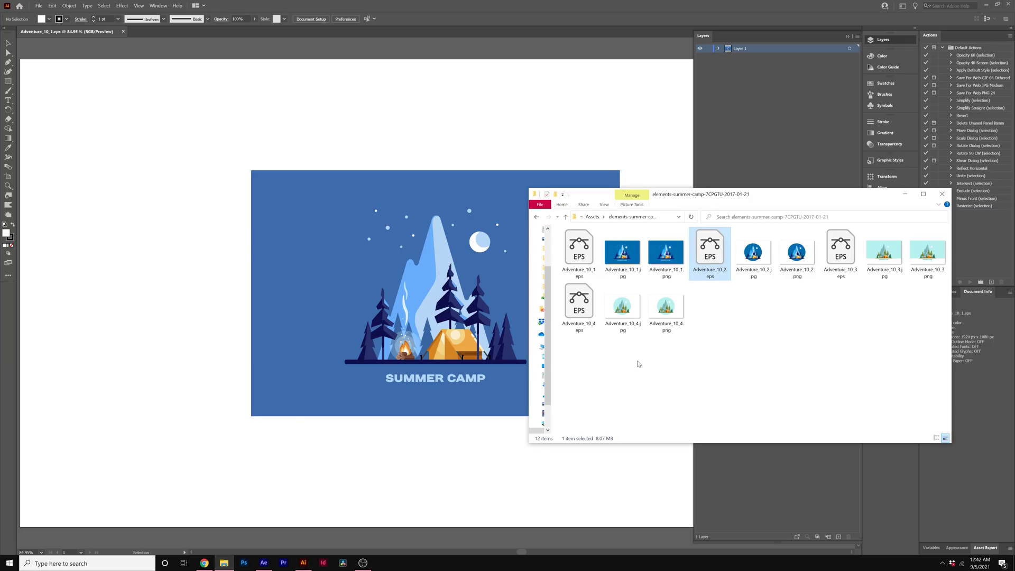
drag(747, 194, 747, 199)
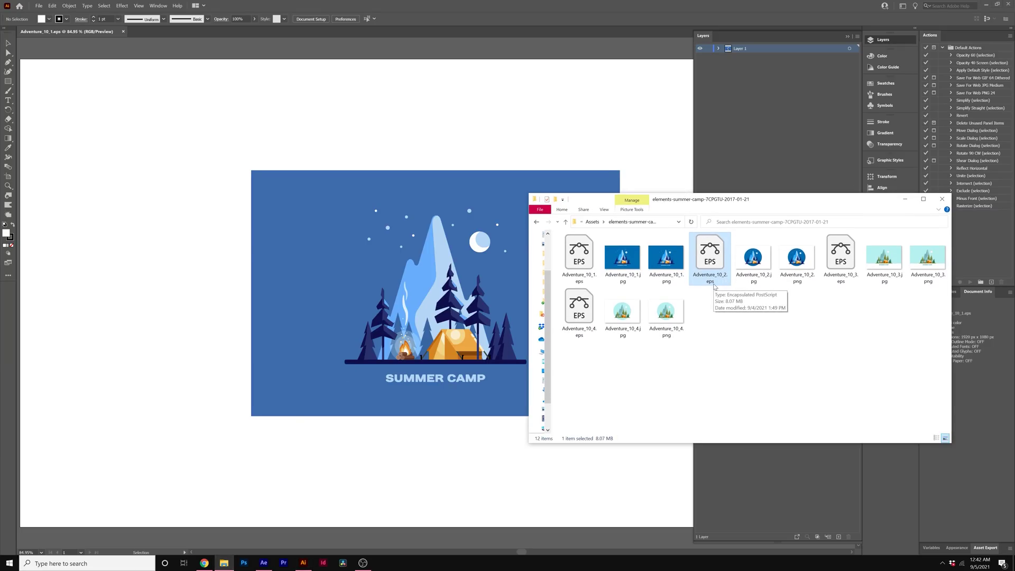
click(579, 256)
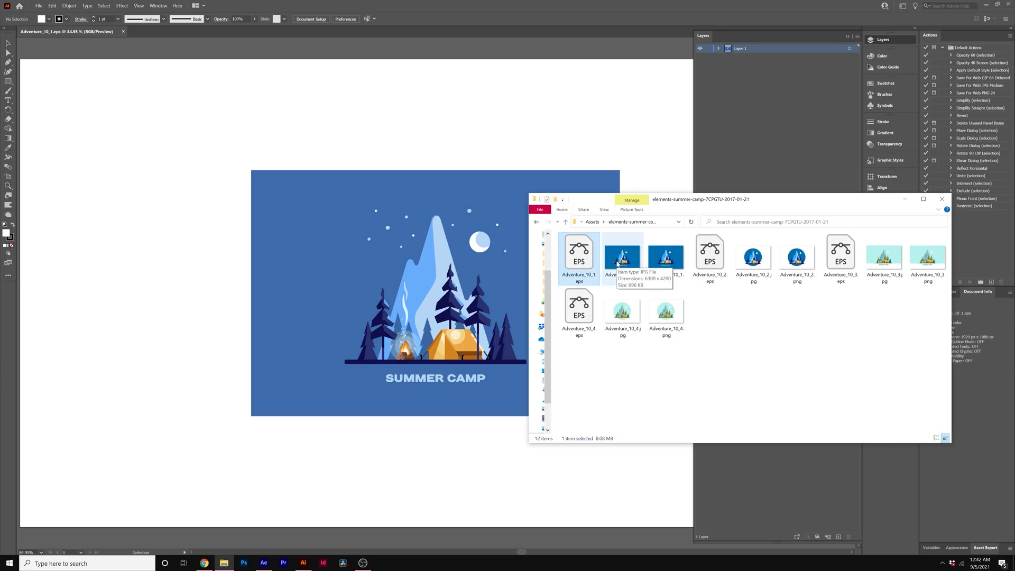
click(486, 125)
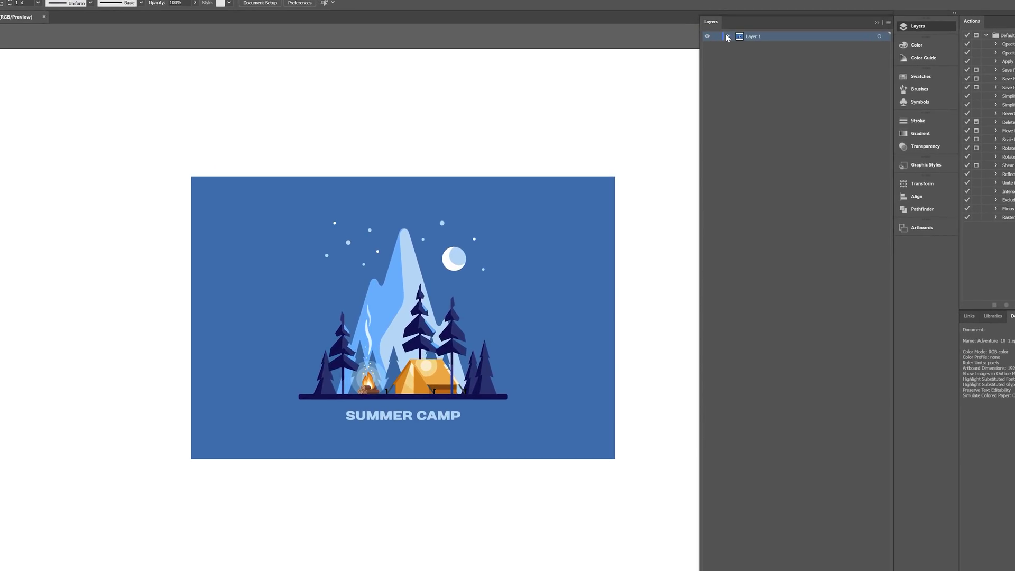
Step: Select all the artwork, expand Layer 1 and its group to list every path, then deselect
key(ctrl+a)
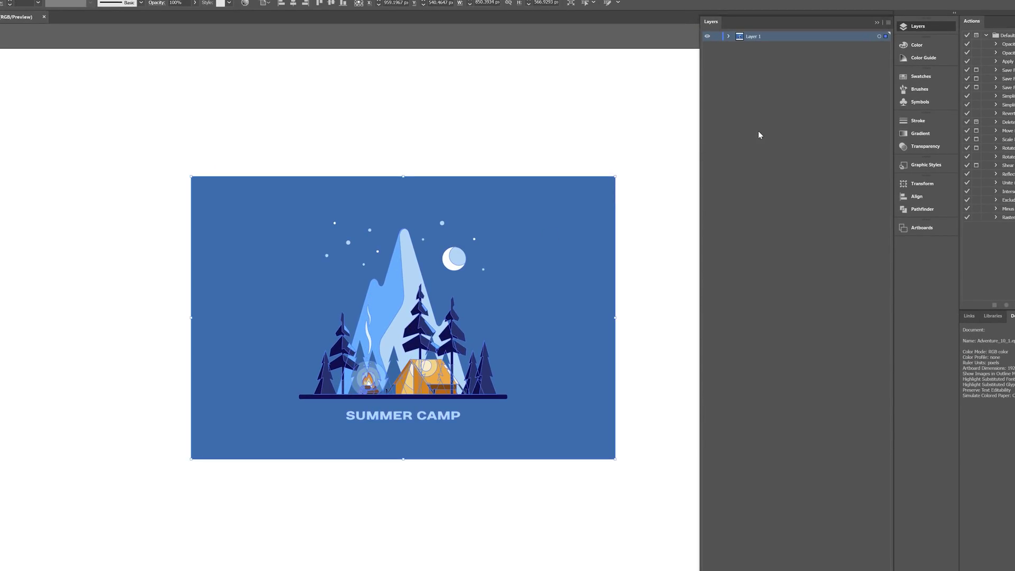
click(730, 36)
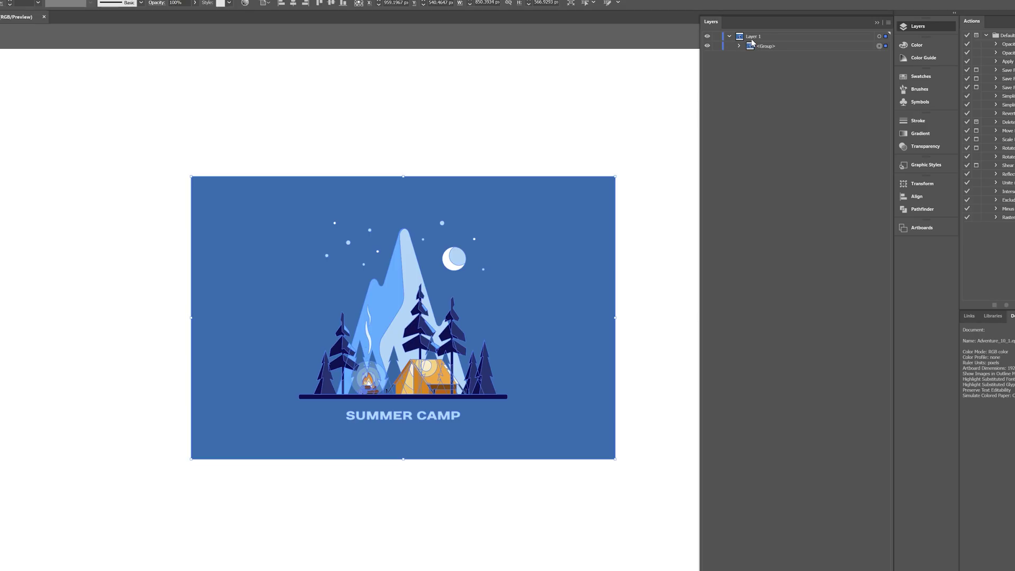
click(739, 46)
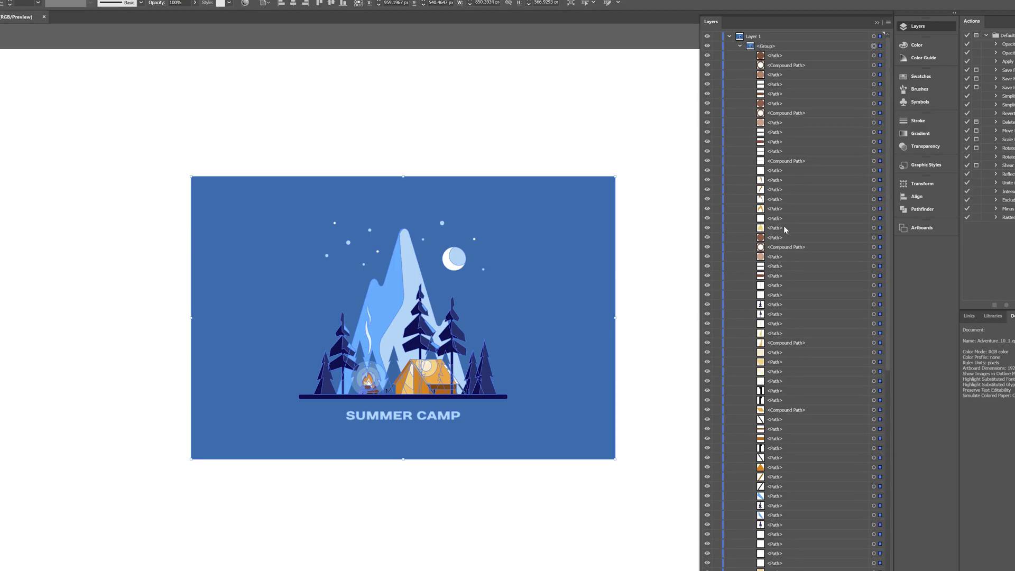
scroll(783, 265, down, 3)
scroll(786, 327, up, 5)
click(181, 404)
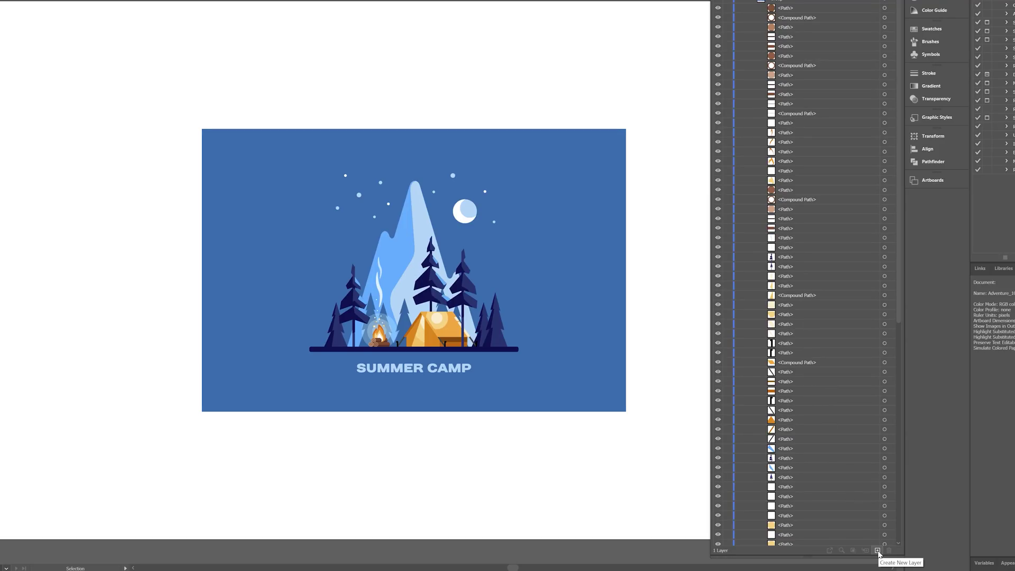
Step: Add new empty layers and move all the tent paths into an empty layer
click(878, 551)
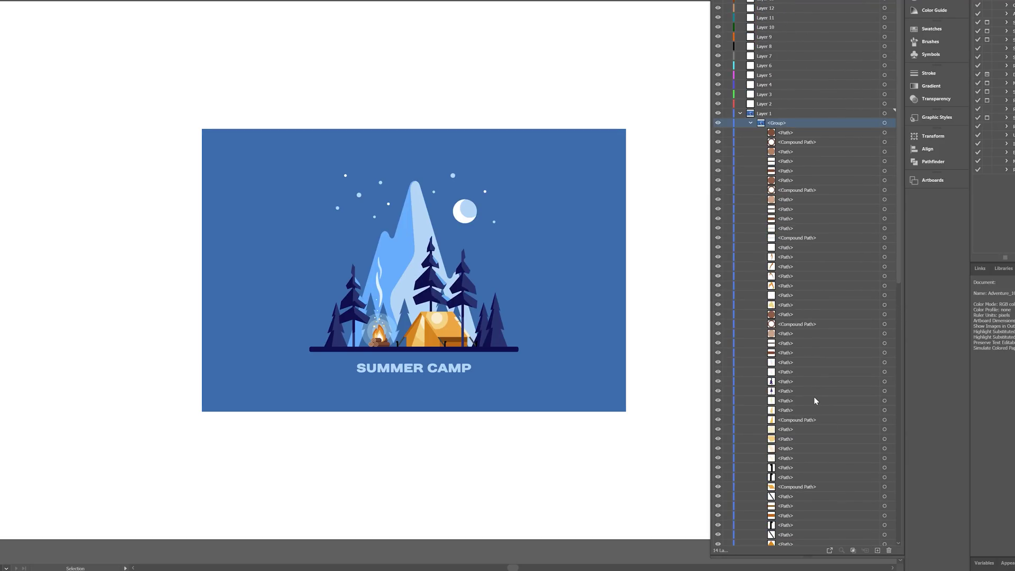
scroll(814, 396, down, 3)
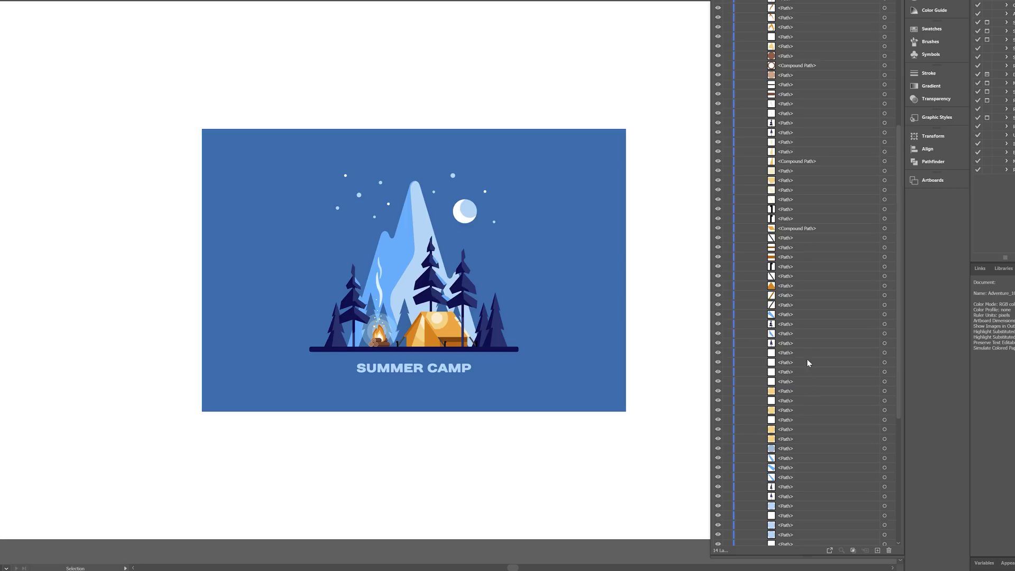
click(788, 308)
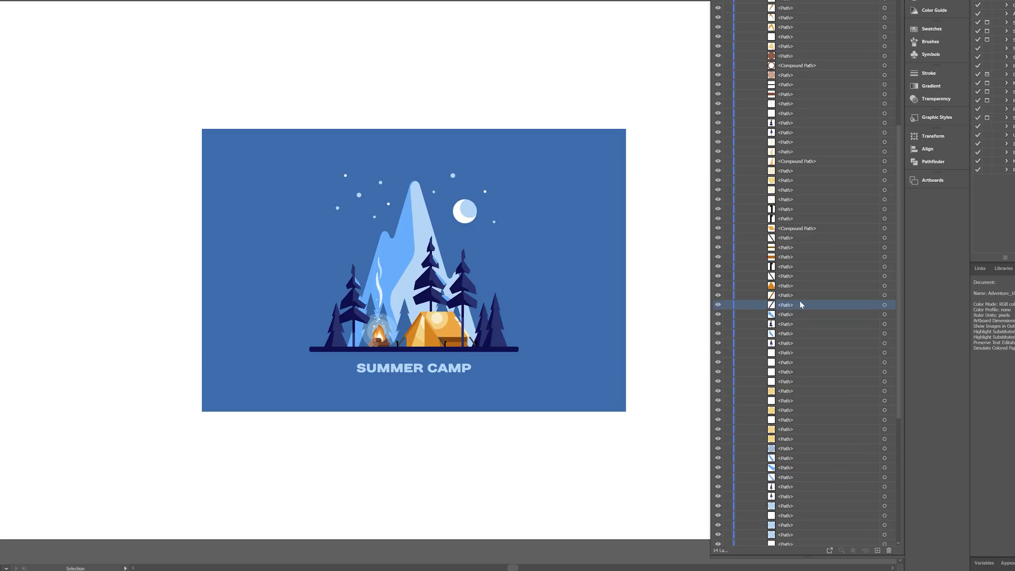
shift+click(788, 142)
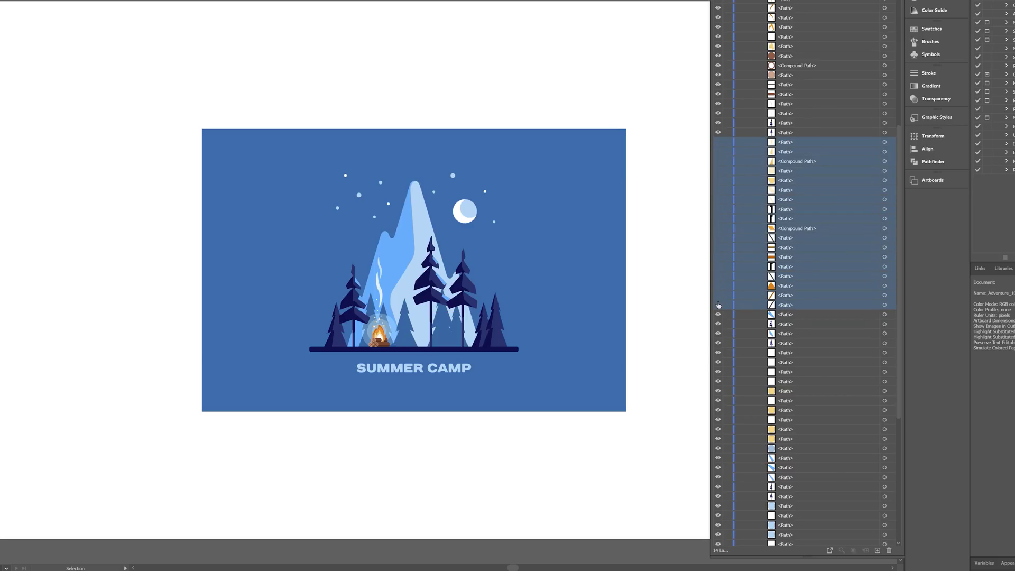
key(ctrl+alt+3)
scroll(798, 344, up, 5)
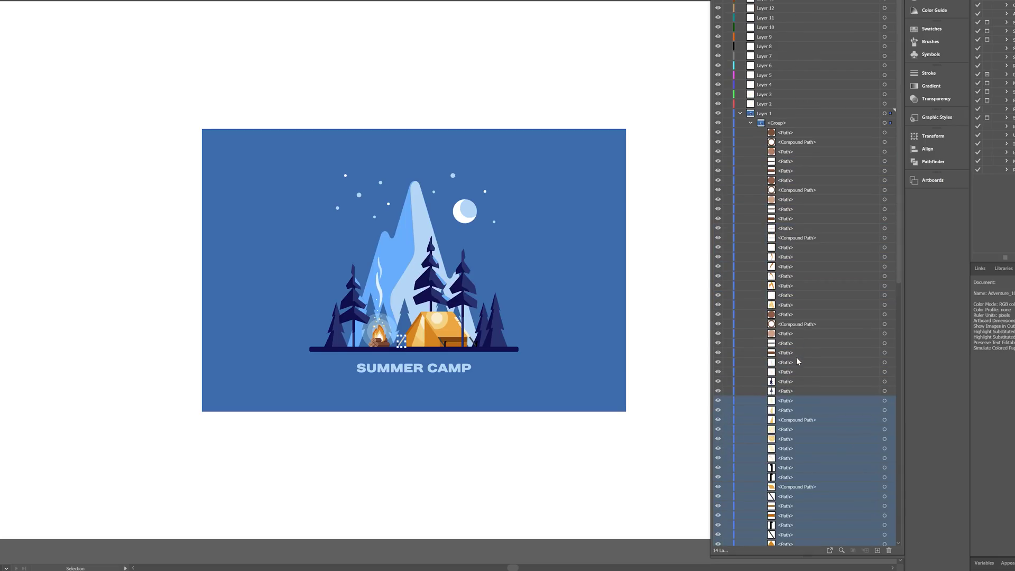
drag(796, 414, 782, 30)
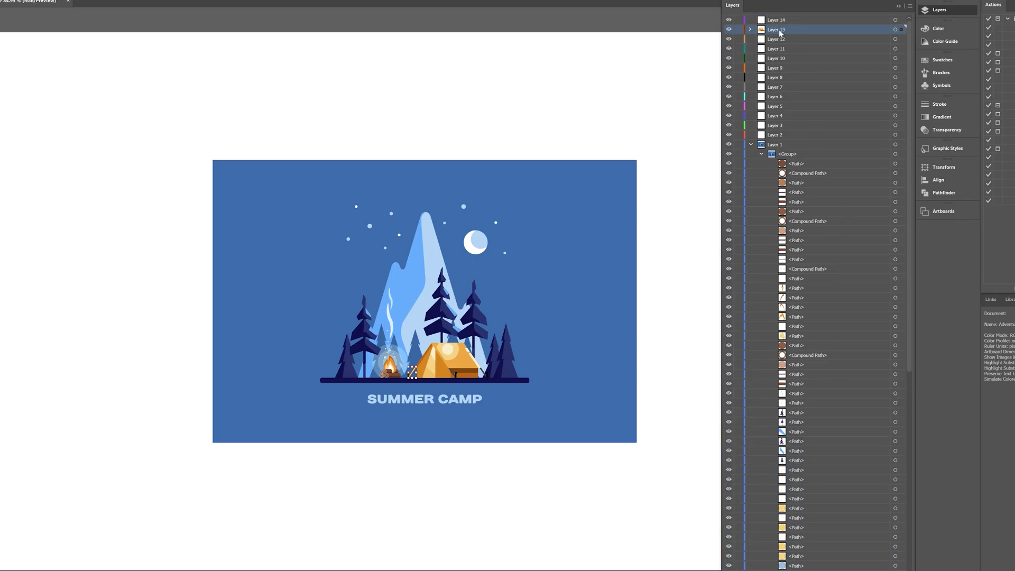
Step: Rename that layer 'Tent' and confirm its visibility toggles correctly
double_click(779, 29)
text(Tent)
key(Return)
click(730, 31)
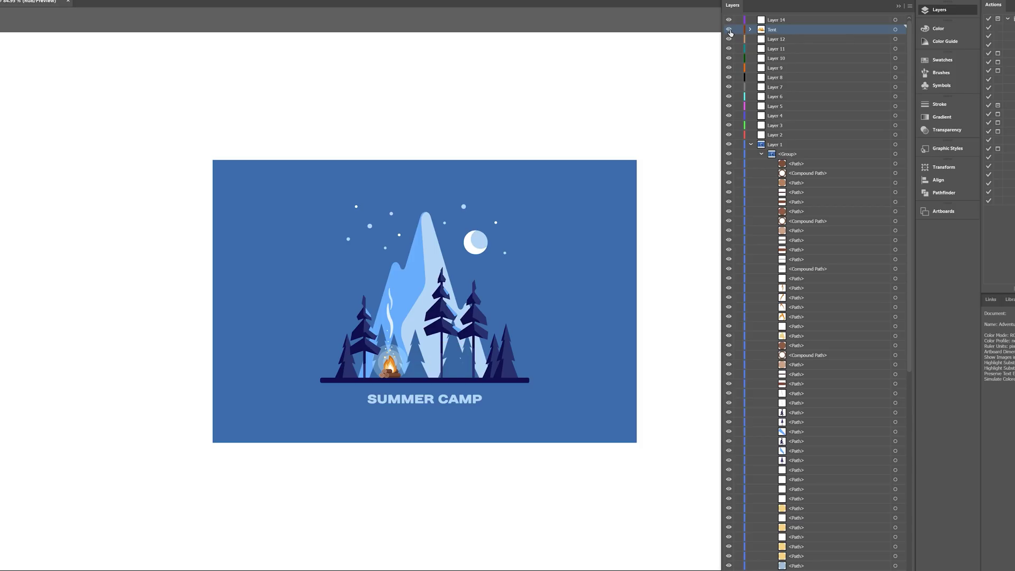
click(730, 30)
click(731, 31)
click(731, 31)
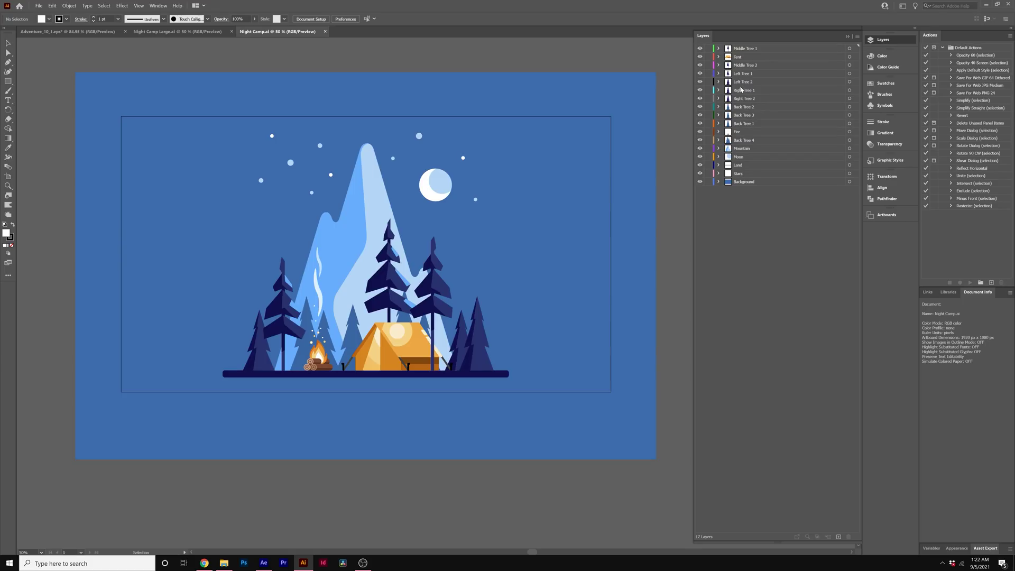
Step: Verify Middle Tree 1, Tent, Middle Tree 2, Left Tree 1 and Left Tree 2 each hide and show
click(753, 49)
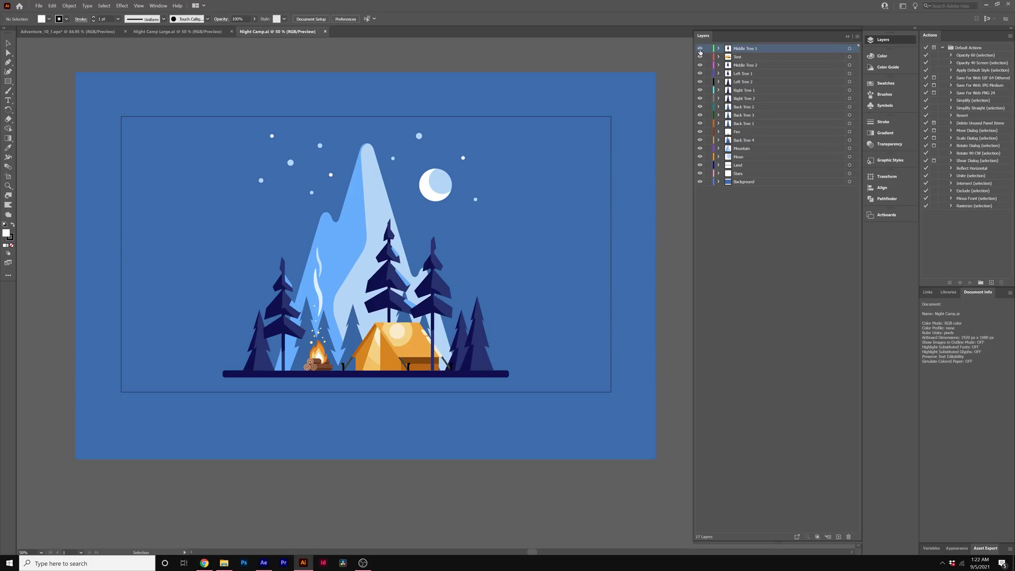
click(700, 49)
click(700, 48)
click(700, 56)
click(700, 56)
click(701, 65)
click(700, 65)
click(700, 74)
click(701, 74)
click(700, 81)
click(700, 81)
Step: Verify Right Tree 1, Right Tree 2, Back Tree 2 and Back Tree 1 toggle, then begin Save As
click(700, 90)
click(700, 90)
click(700, 99)
click(700, 99)
click(700, 107)
click(700, 107)
click(701, 121)
click(700, 123)
click(43, 6)
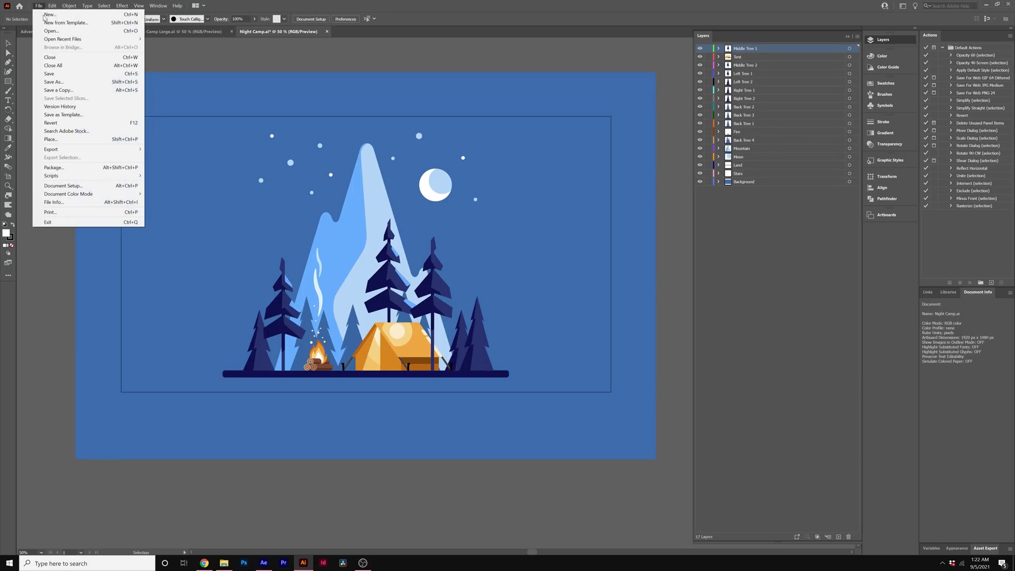
click(67, 86)
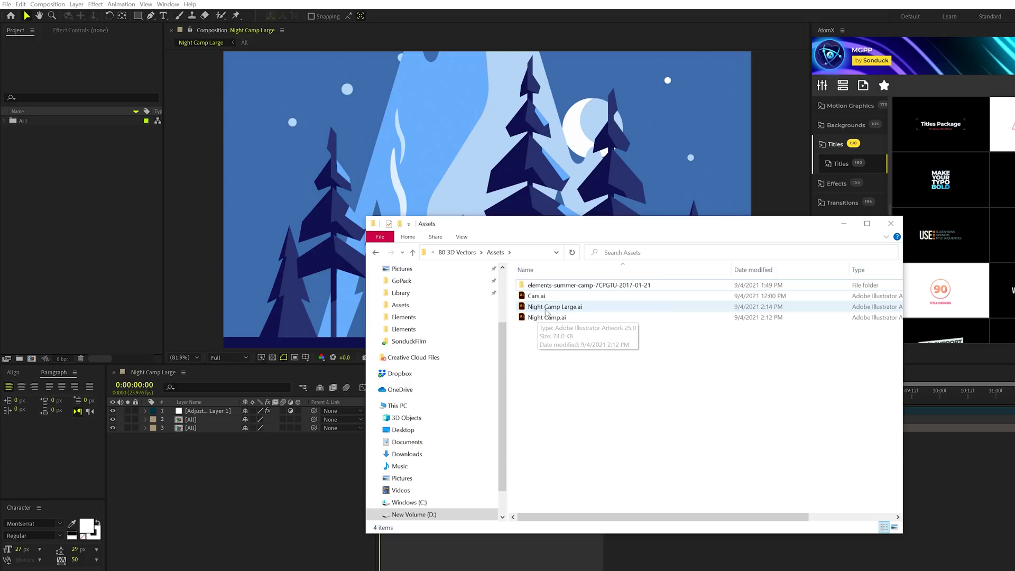
Step: Import Night Camp Large.ai as a Composition and open the Night Camp Large 2 comp
click(550, 308)
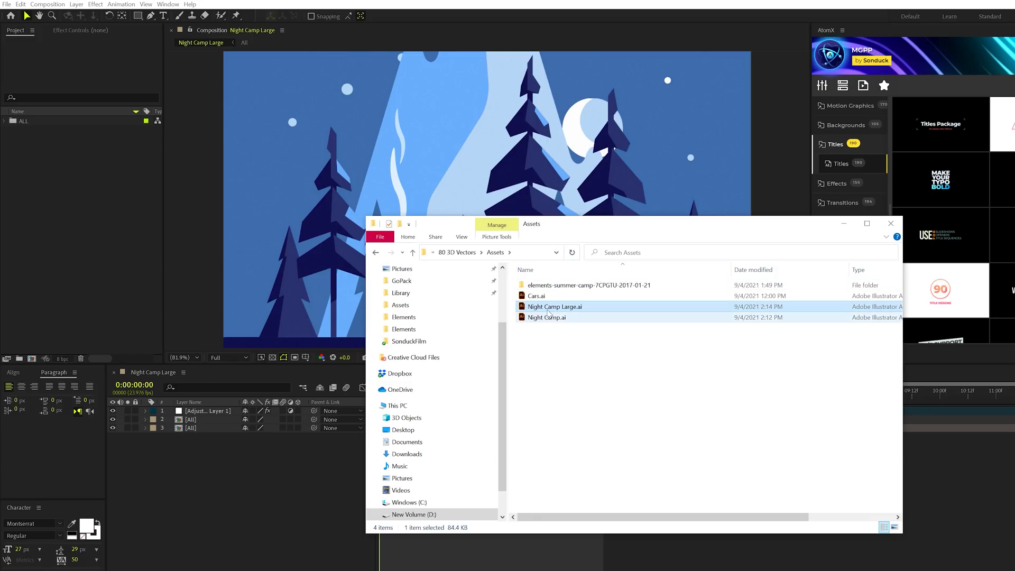
drag(550, 308, 95, 206)
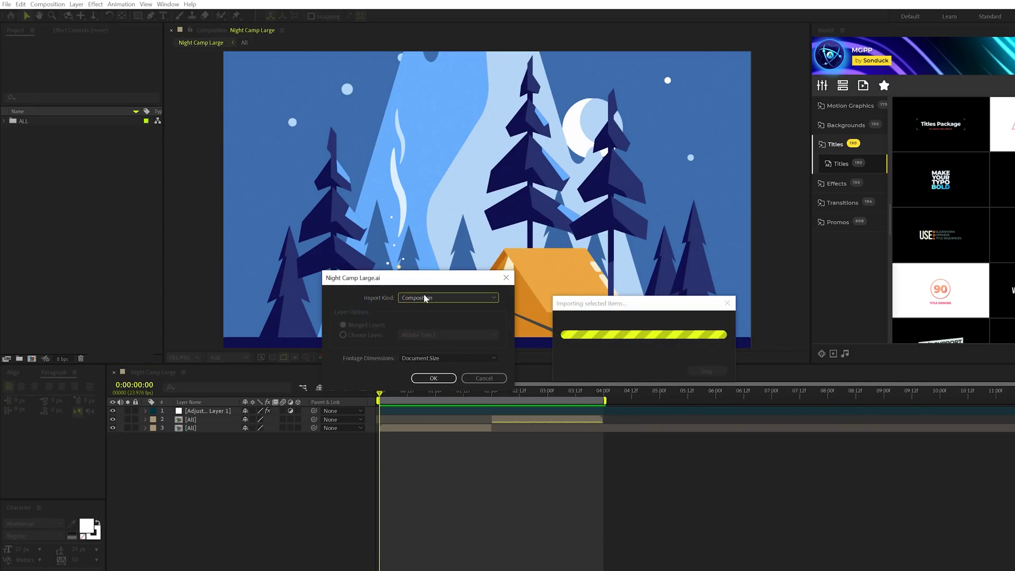
click(426, 298)
click(423, 319)
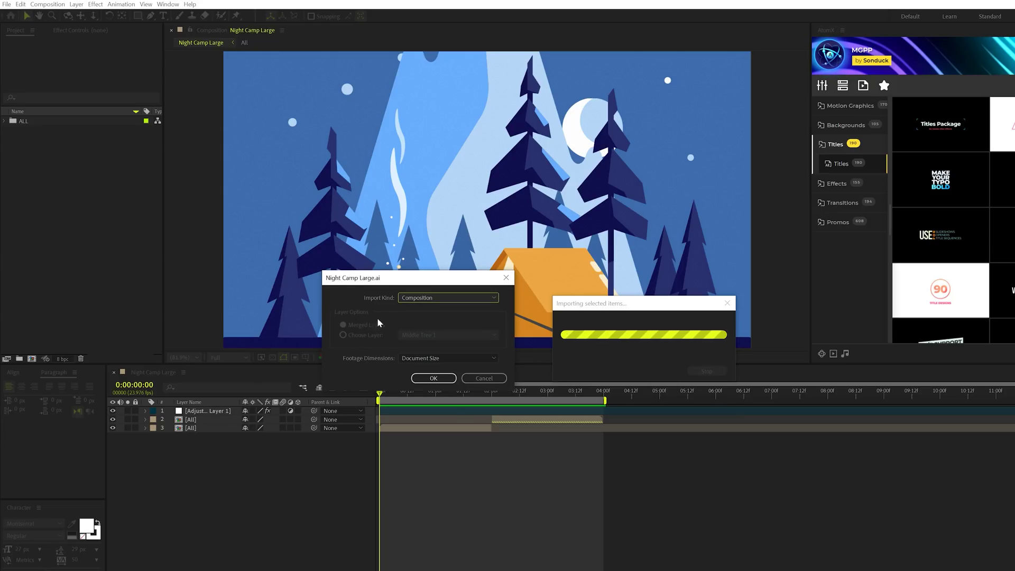
click(433, 378)
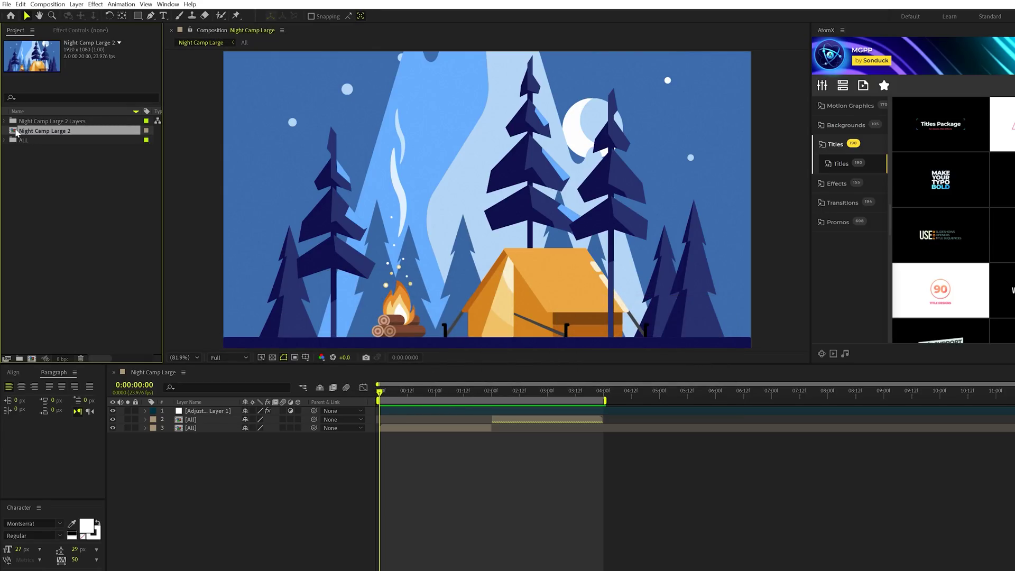
double_click(16, 131)
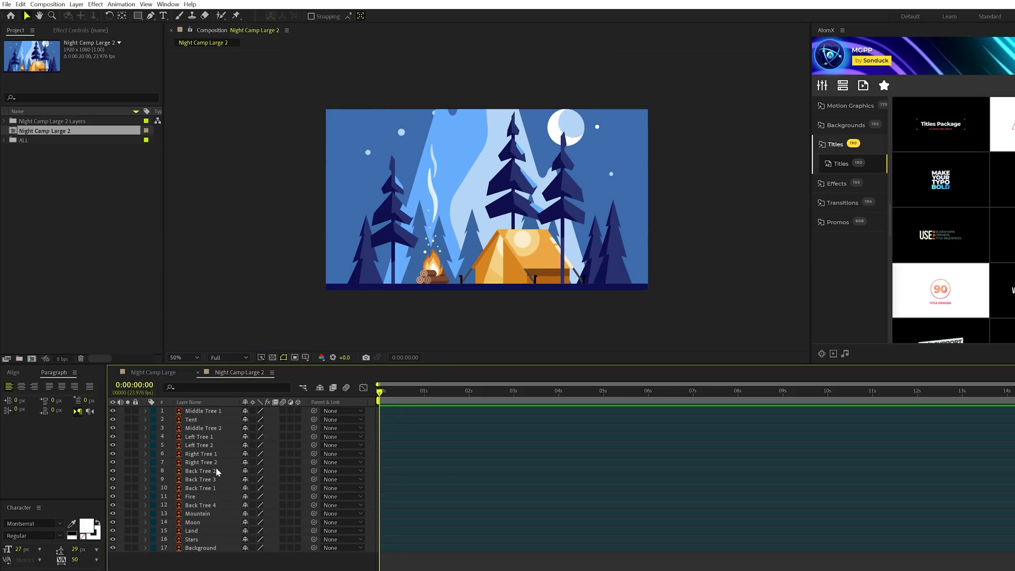
Step: Check that the Middle Tree 2, Right Tree 2 and Fire layers hide and show correctly
click(214, 445)
click(207, 489)
click(199, 436)
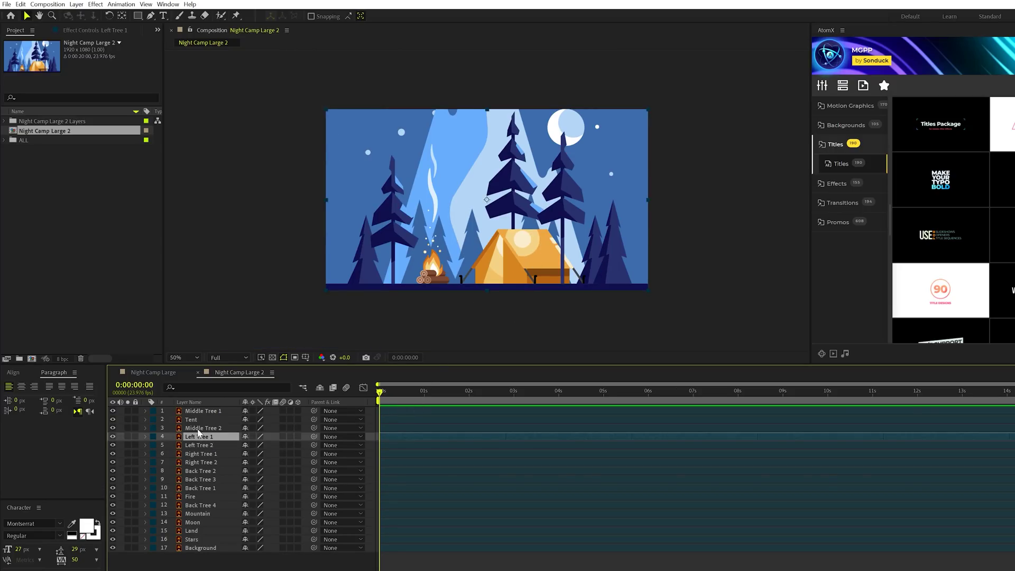
click(113, 428)
click(112, 427)
click(113, 462)
click(112, 462)
click(115, 497)
click(114, 497)
Step: Turn on Shy for all 17 layers, test Hide Shy Layers, and view Tent at 100%
key(ctrl+shift+a)
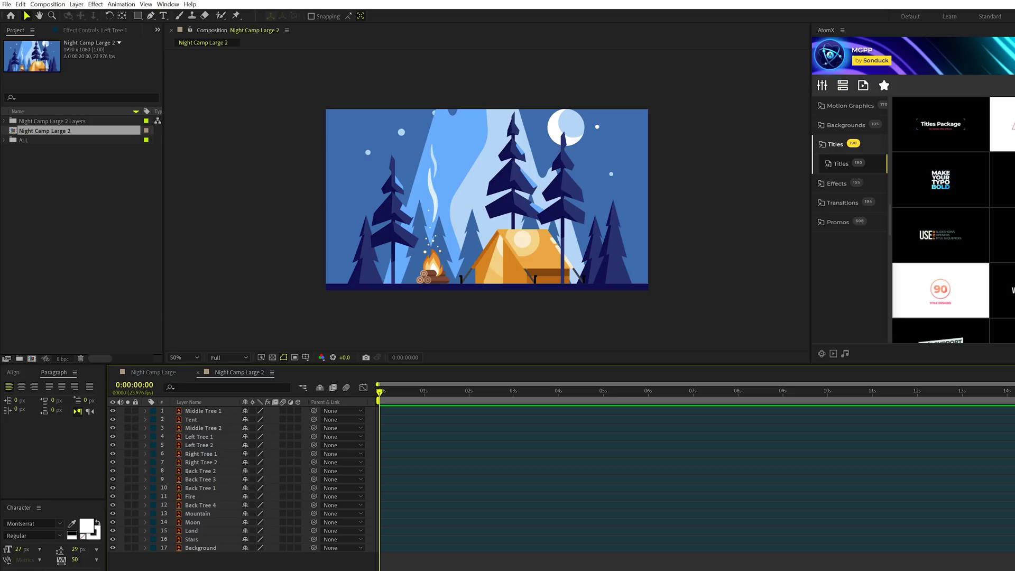
drag(243, 561, 246, 414)
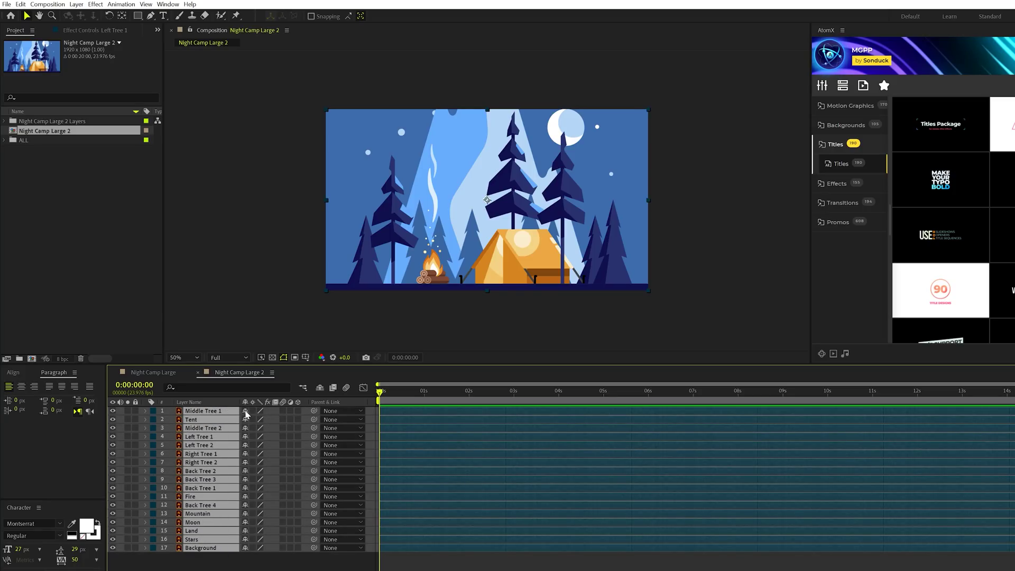
click(246, 412)
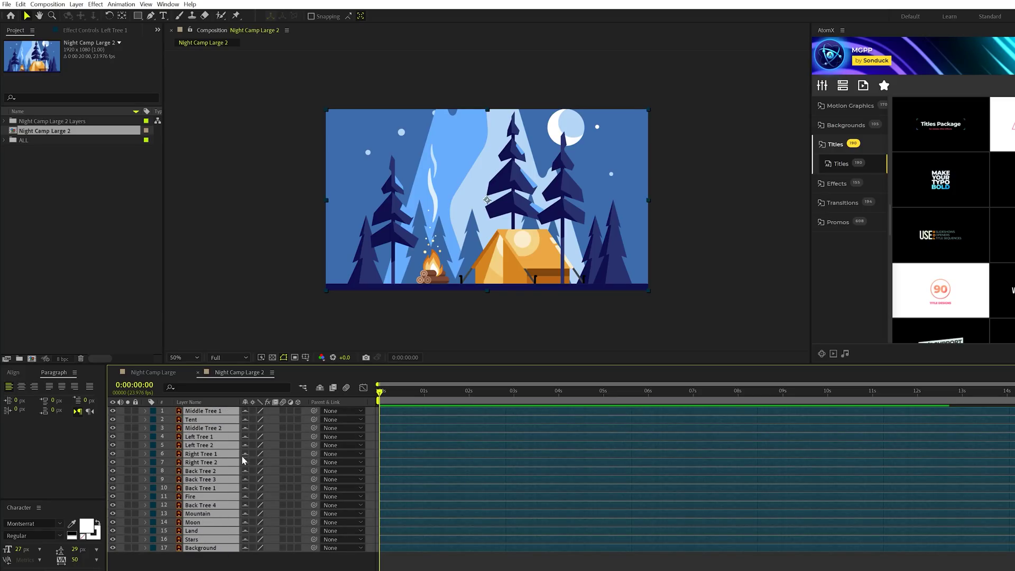
click(321, 389)
click(319, 390)
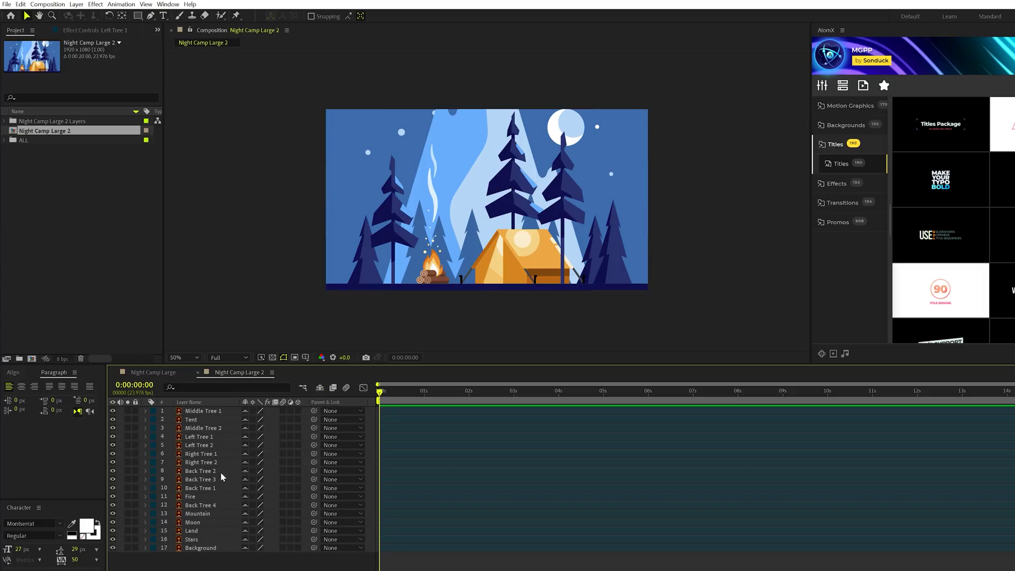
click(193, 420)
key(period)
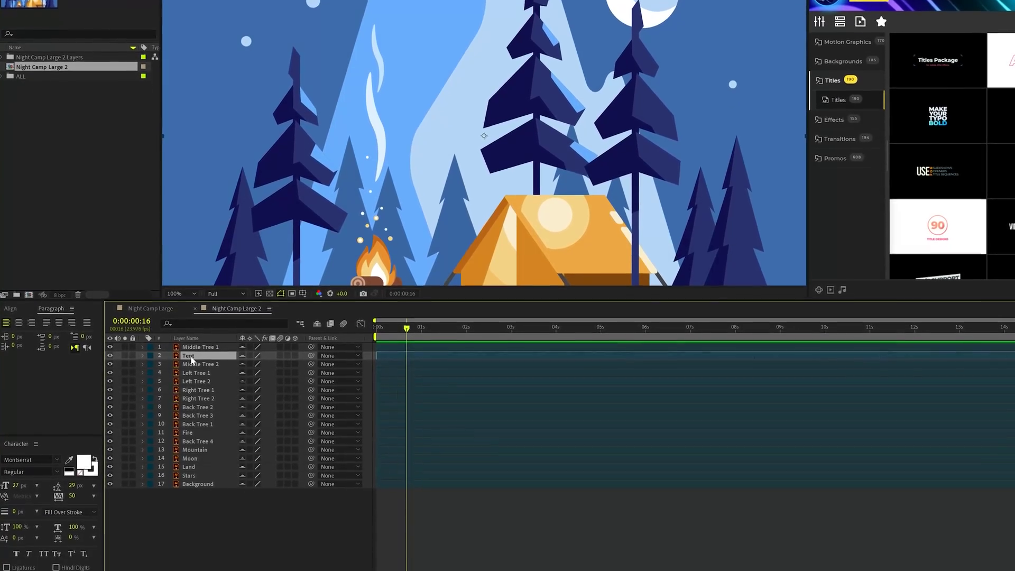
Step: Convert Tent with Create Shapes from Vector Layer, hide shy layers, and return to frame 0
right_click(194, 421)
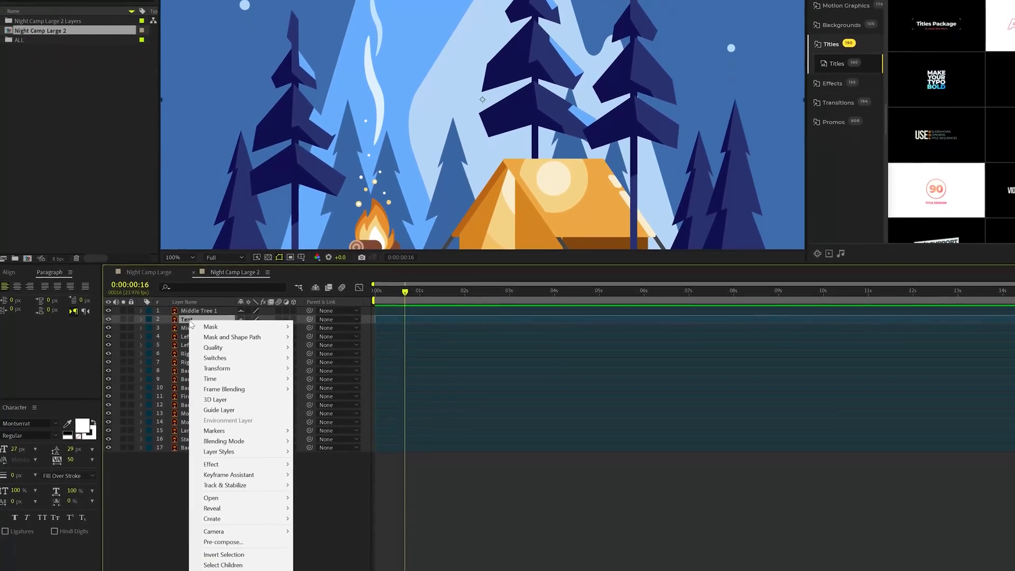
mouse_move(225, 517)
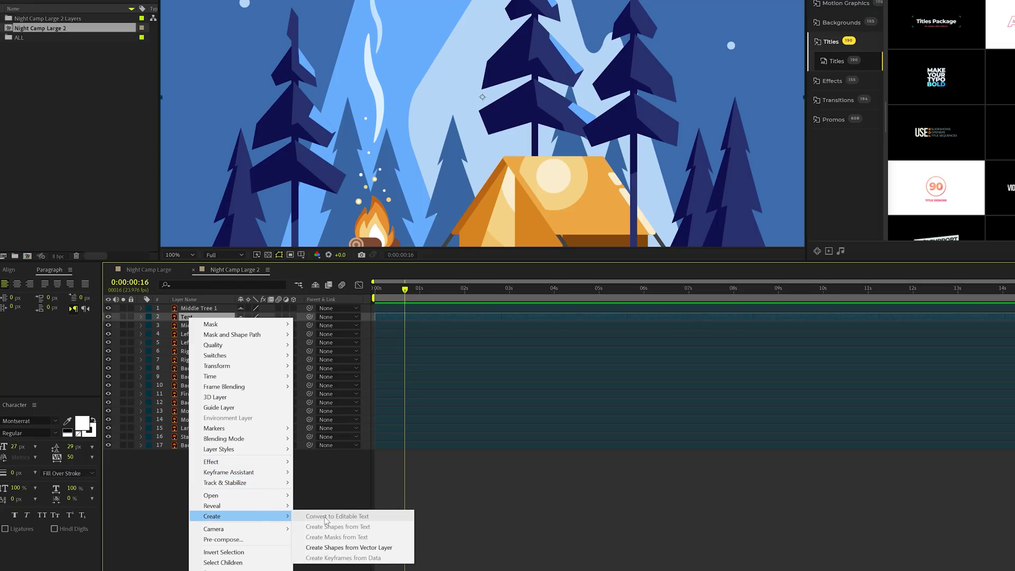
click(330, 548)
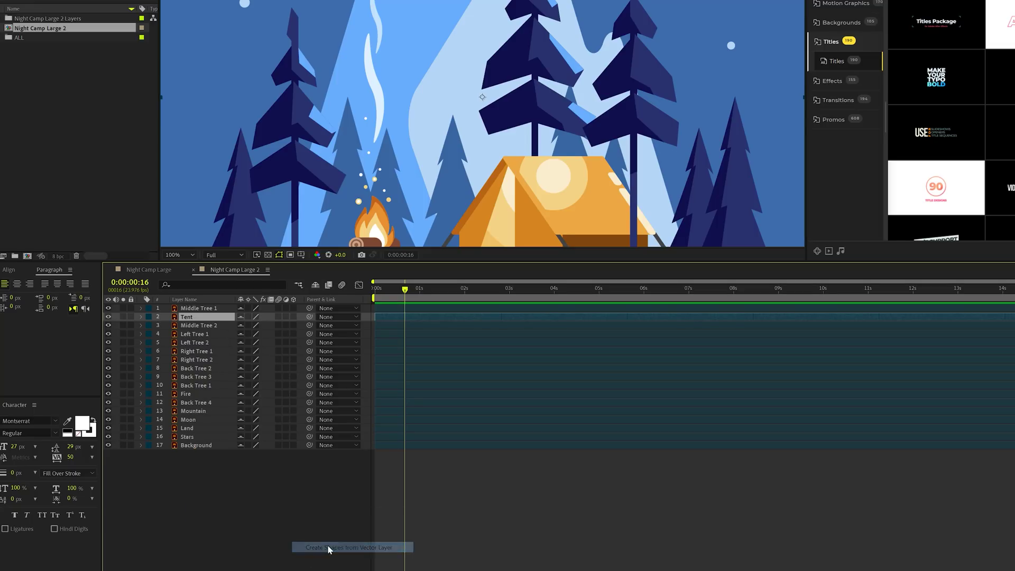
click(316, 286)
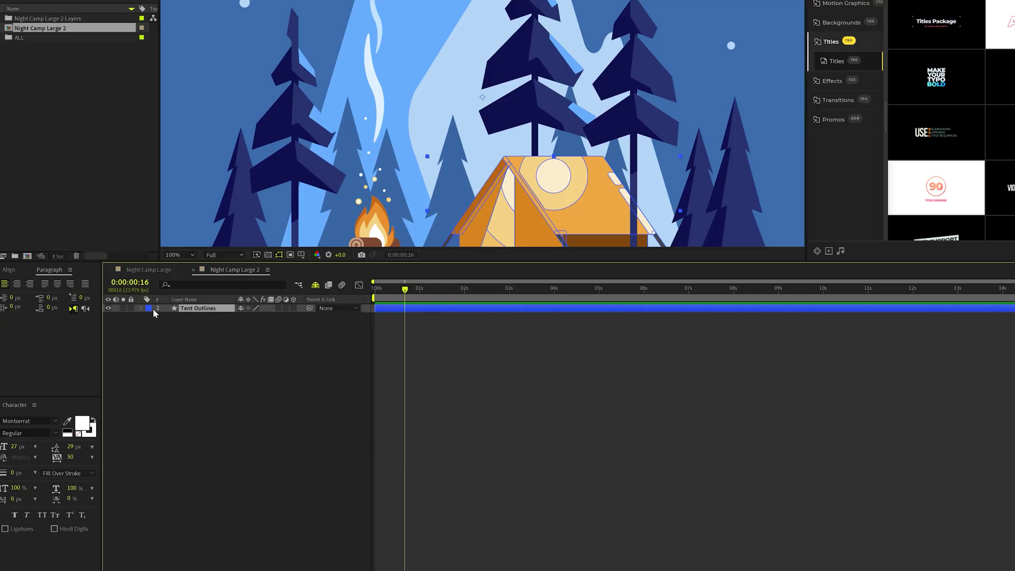
key(Home)
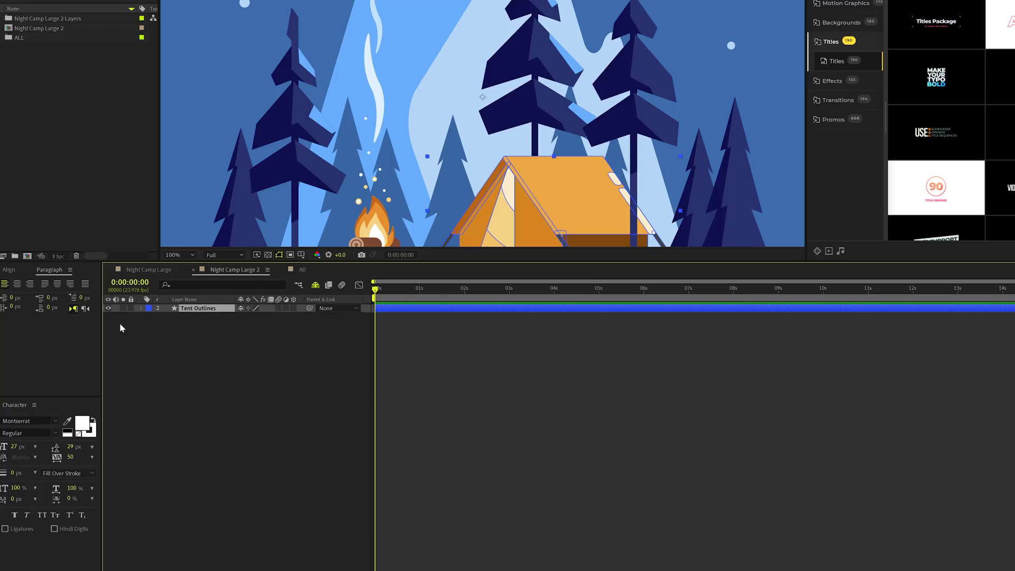
Step: Keyframe every Path property of Tent Outlines at 0:00:00:00 and move the playhead to 0:00:02:00
click(140, 308)
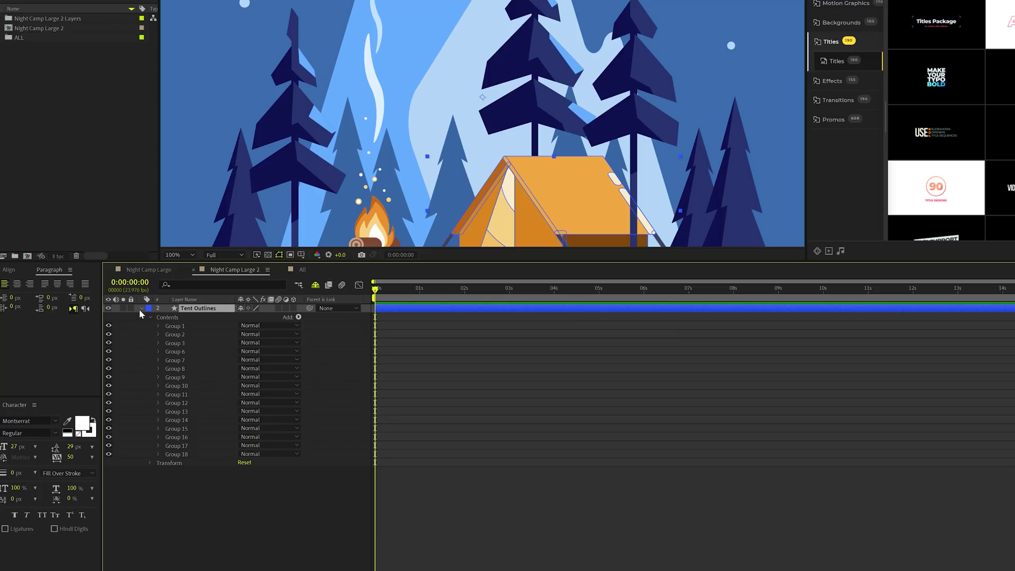
click(182, 284)
text(path)
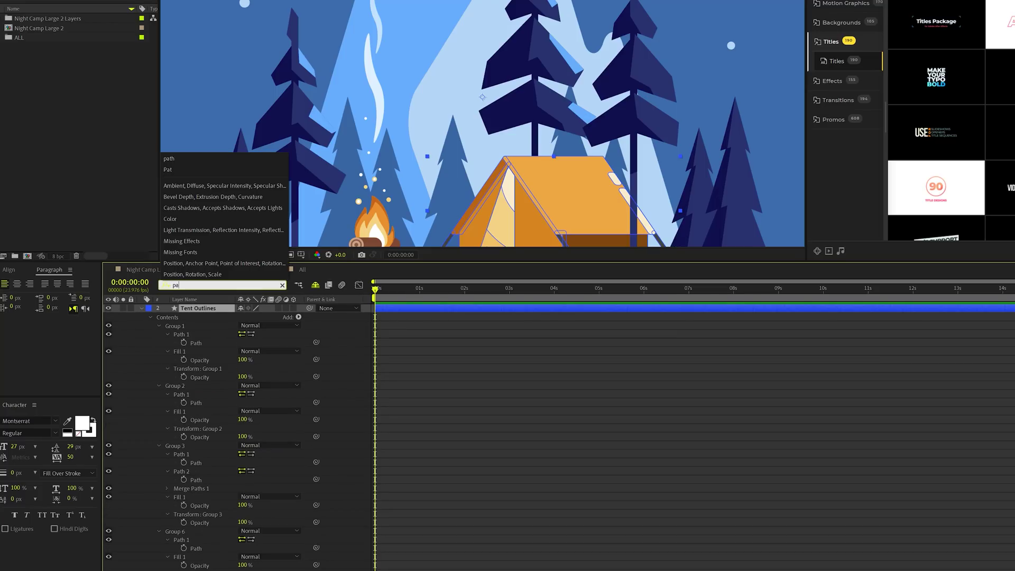
click(199, 343)
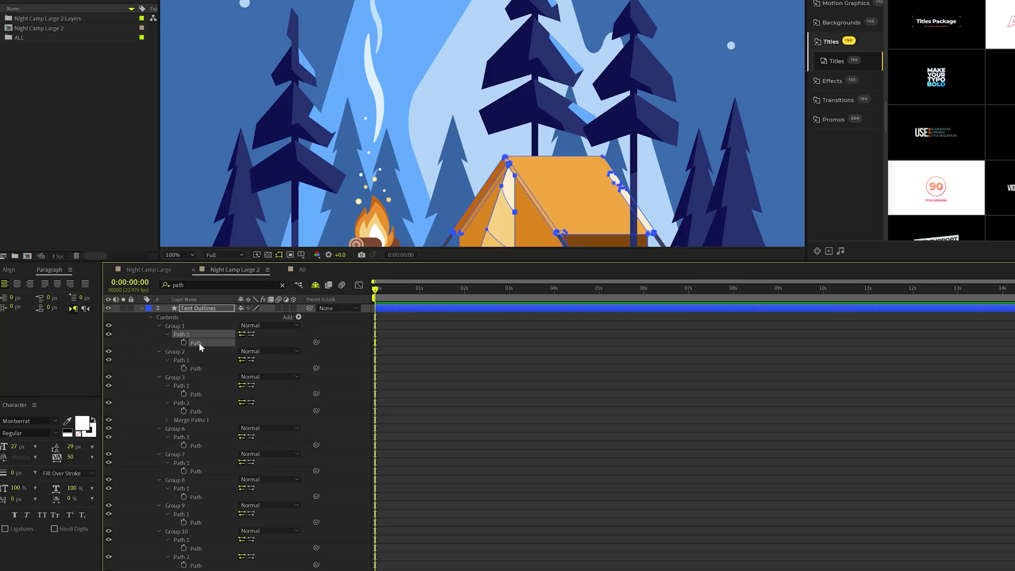
key(ctrl+a)
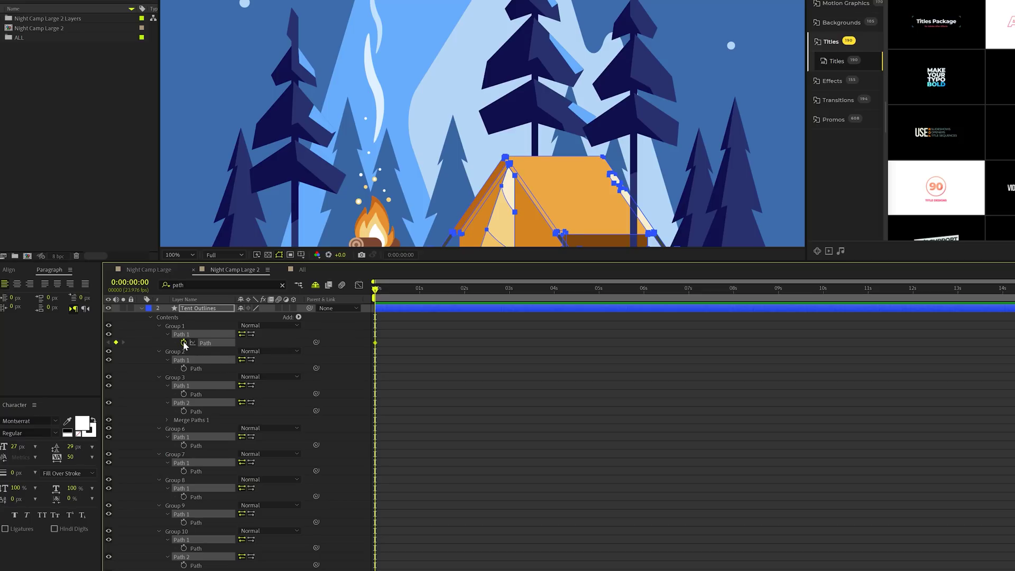
click(184, 343)
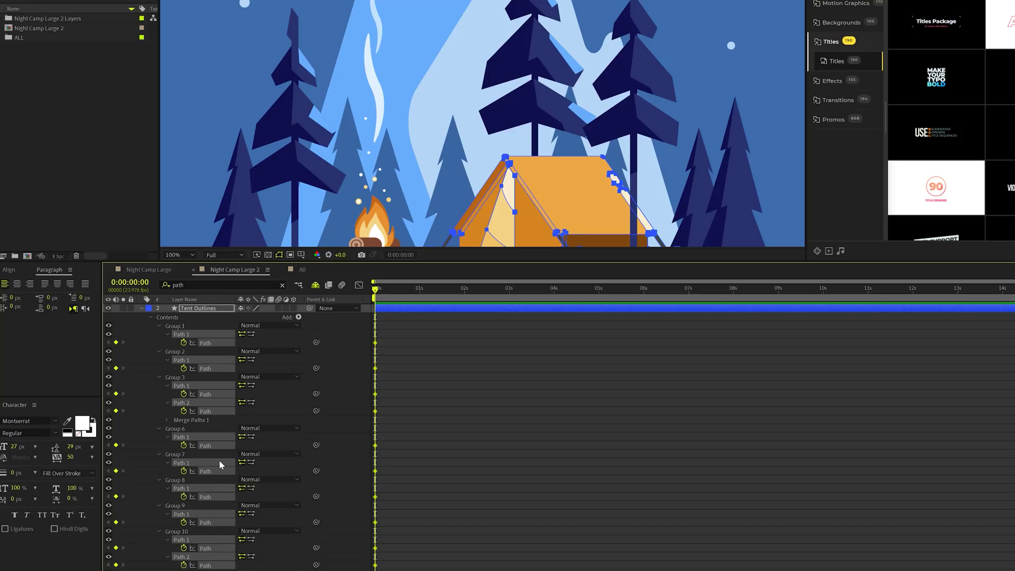
key(u)
drag(413, 291, 466, 294)
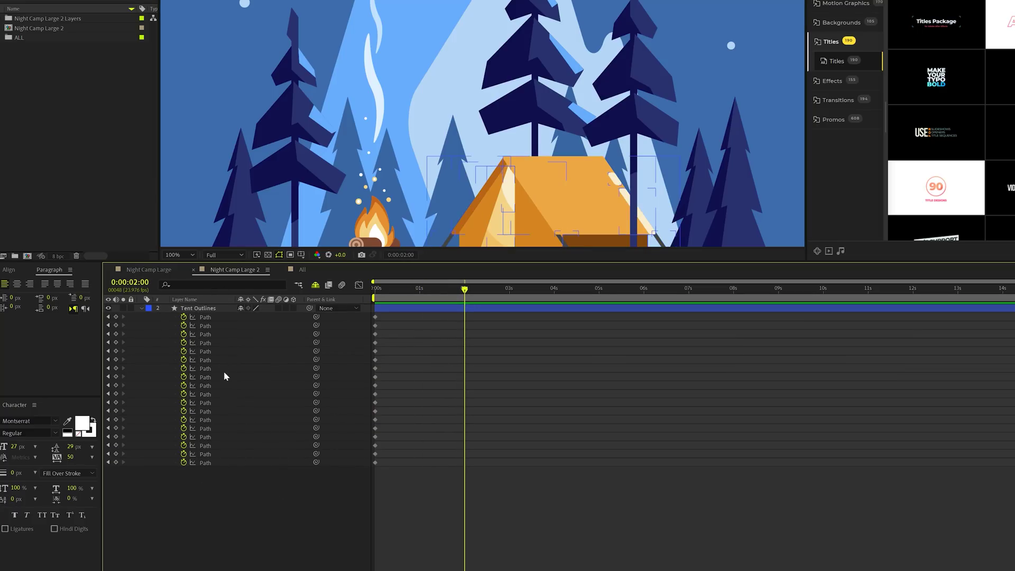
Step: At 2 s, squeeze the tent's left side inward by dragging its selected vertices
click(211, 334)
key(shift+/)
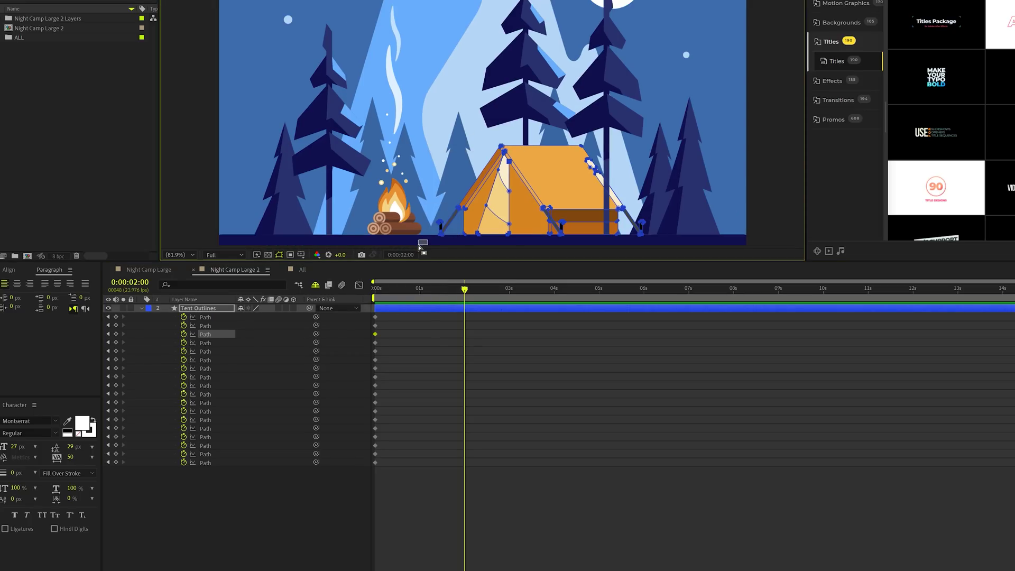
drag(427, 239, 558, 136)
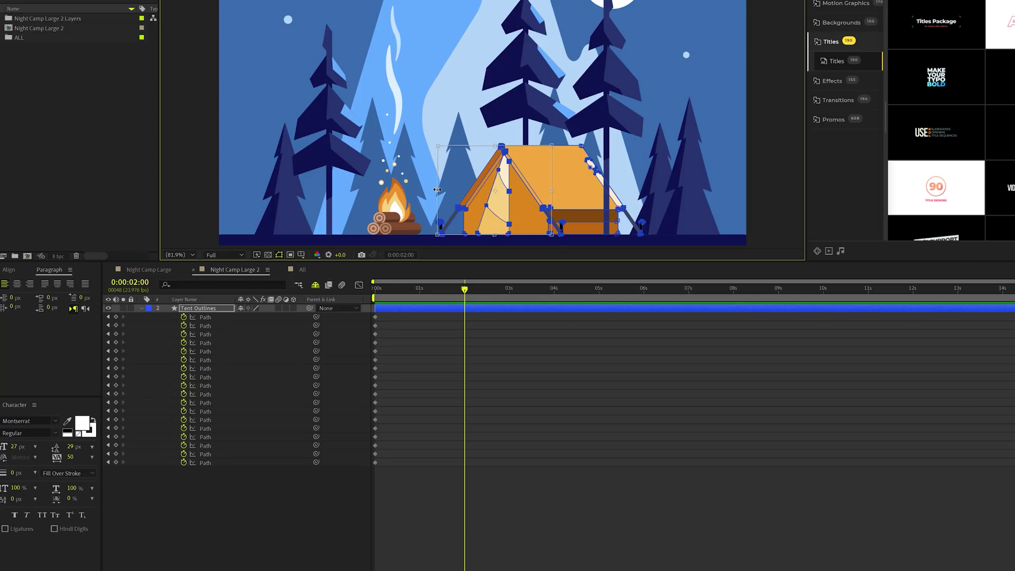
drag(437, 189, 532, 199)
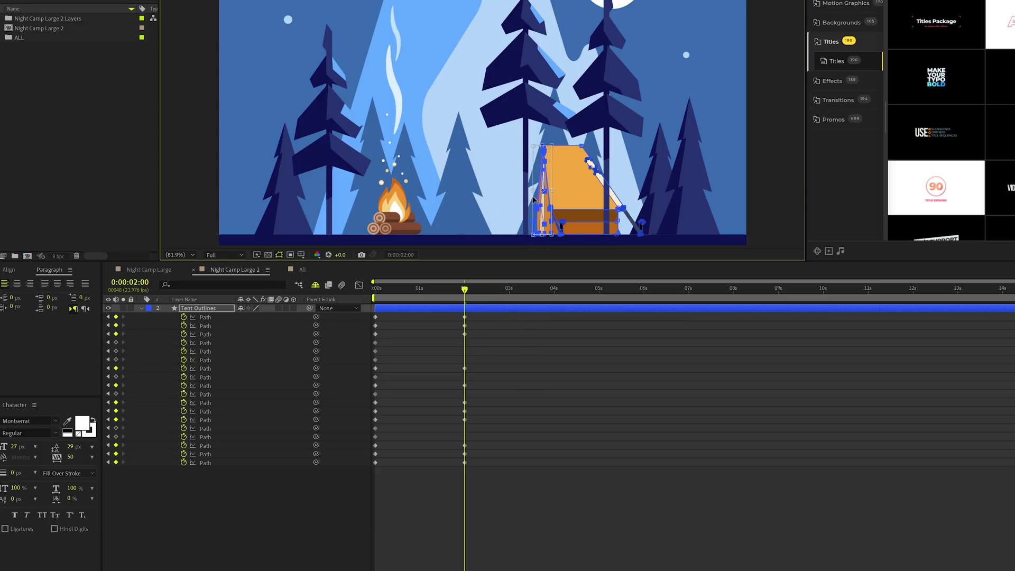
scroll(533, 199, up, 3)
drag(579, 136, 394, 148)
mouse_move(453, 289)
mouse_down()
mouse_move(374, 290)
mouse_move(465, 292)
mouse_up()
scroll(560, 131, down, 2)
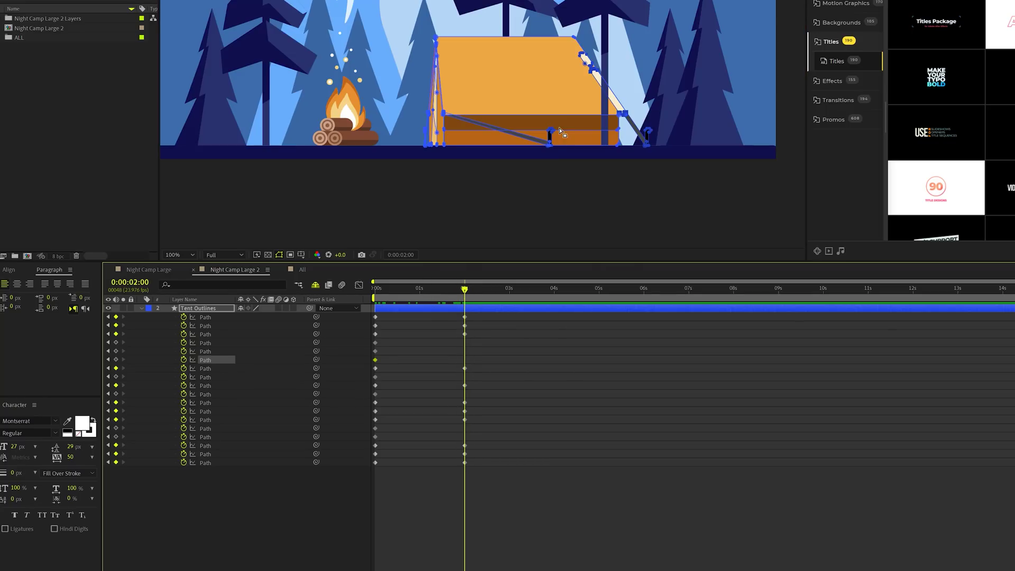
Step: Widen the tent's right side, move the stake left toward the tent, and preview playback
drag(567, 189, 686, 10)
drag(576, 41, 636, 42)
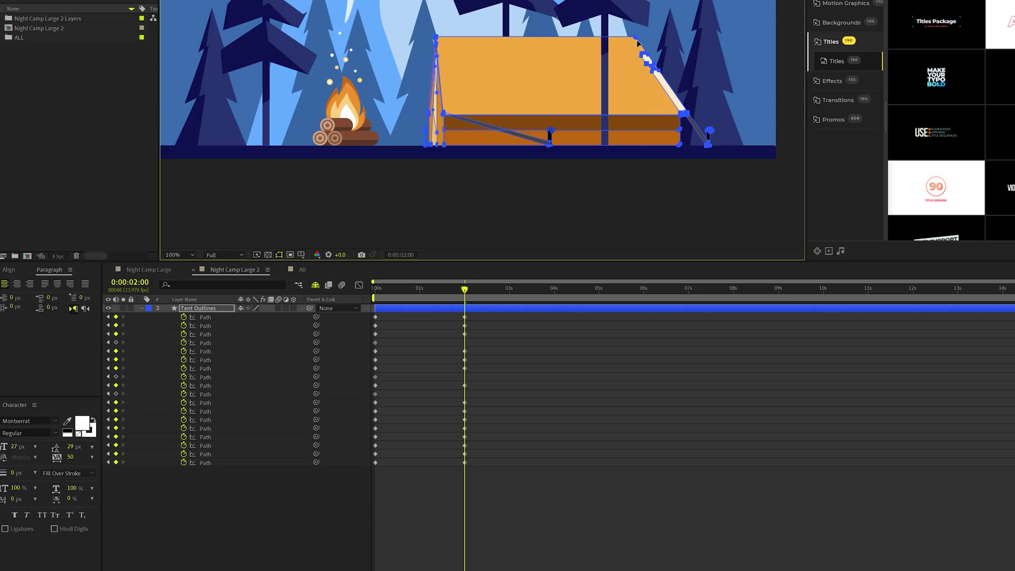
key(period)
click(596, 184)
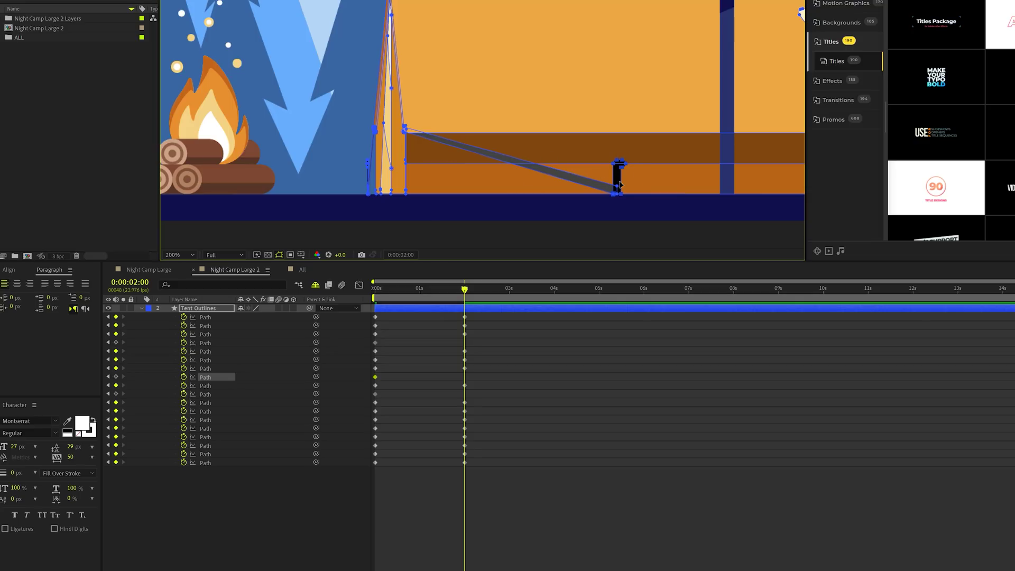
drag(623, 171, 562, 173)
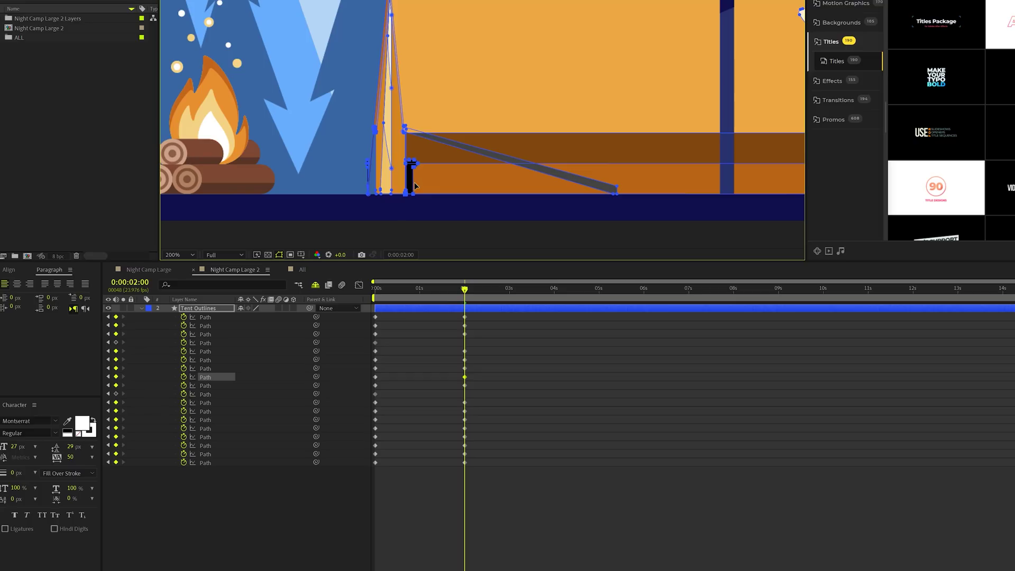
click(281, 313)
key(shift+slash)
key(space)
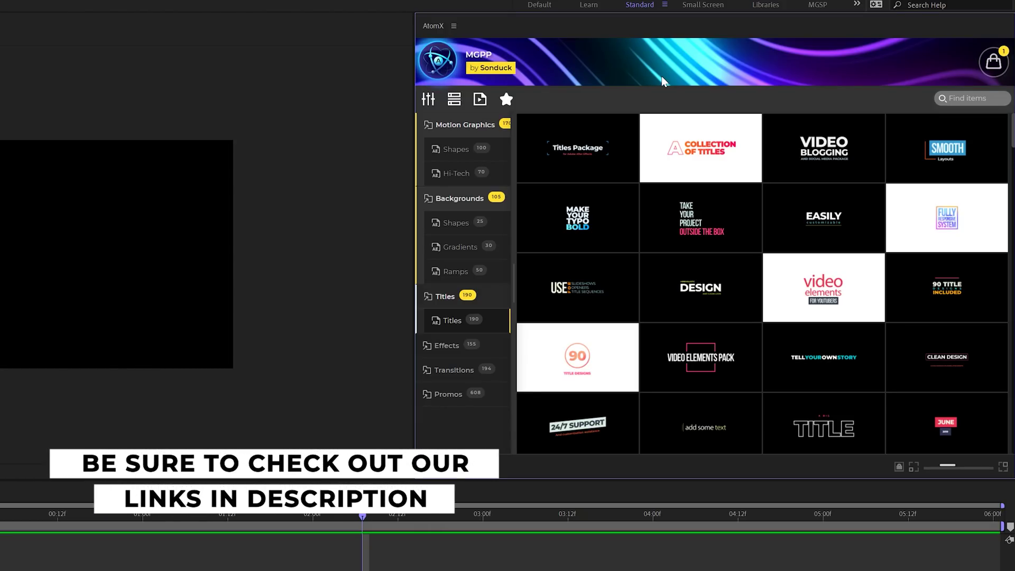
Step: In AtomX, try the Pulse package, switch back to MGPP, and add the SWEET! title
mouse_move(602, 175)
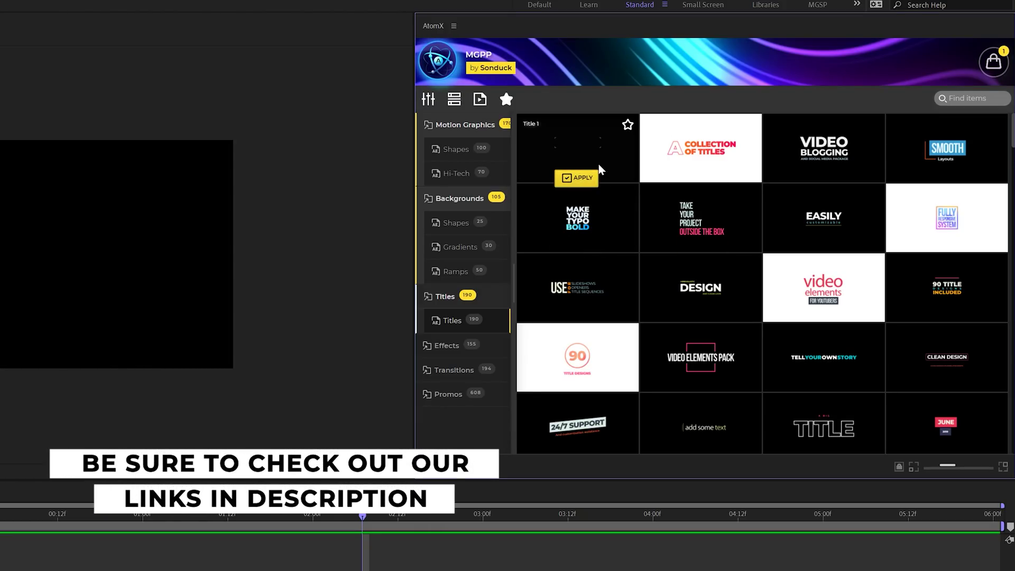
mouse_move(578, 221)
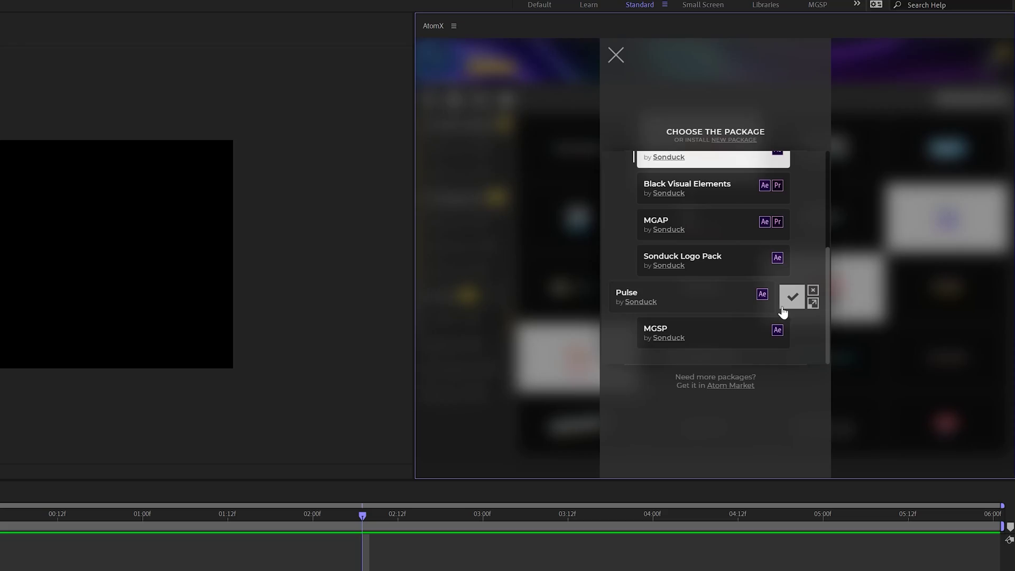
click(789, 295)
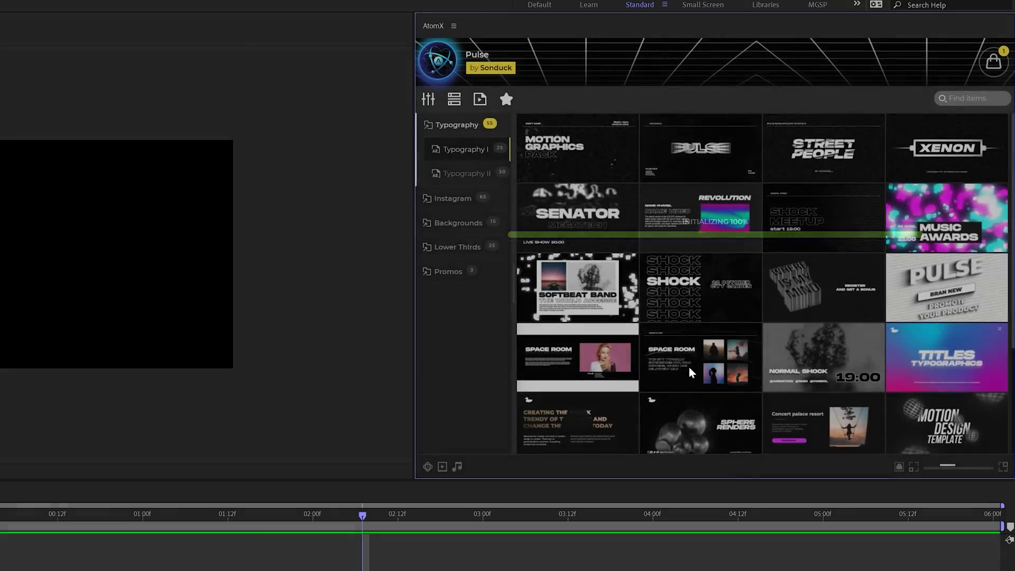
mouse_move(688, 370)
click(437, 60)
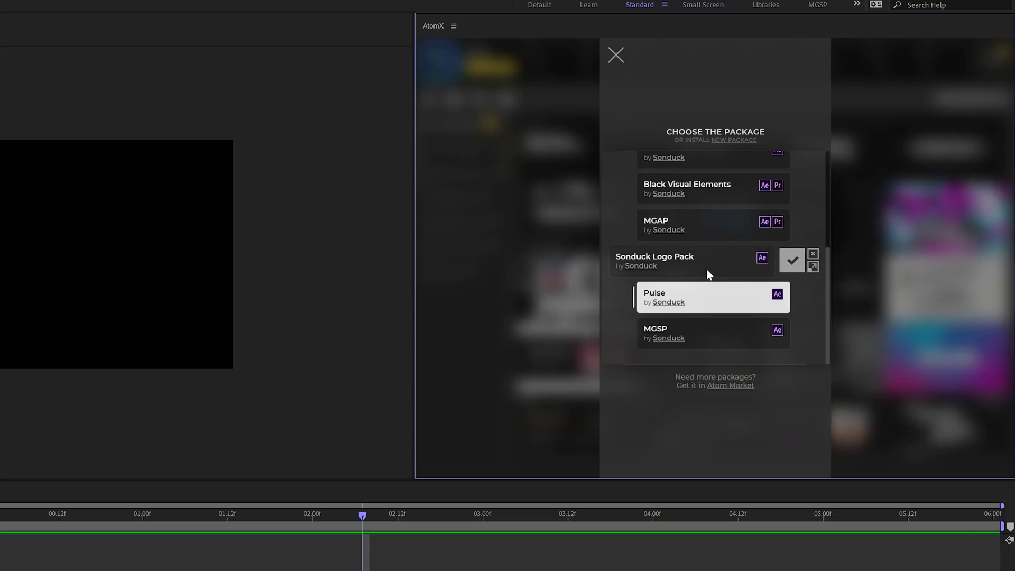
click(698, 331)
mouse_move(696, 274)
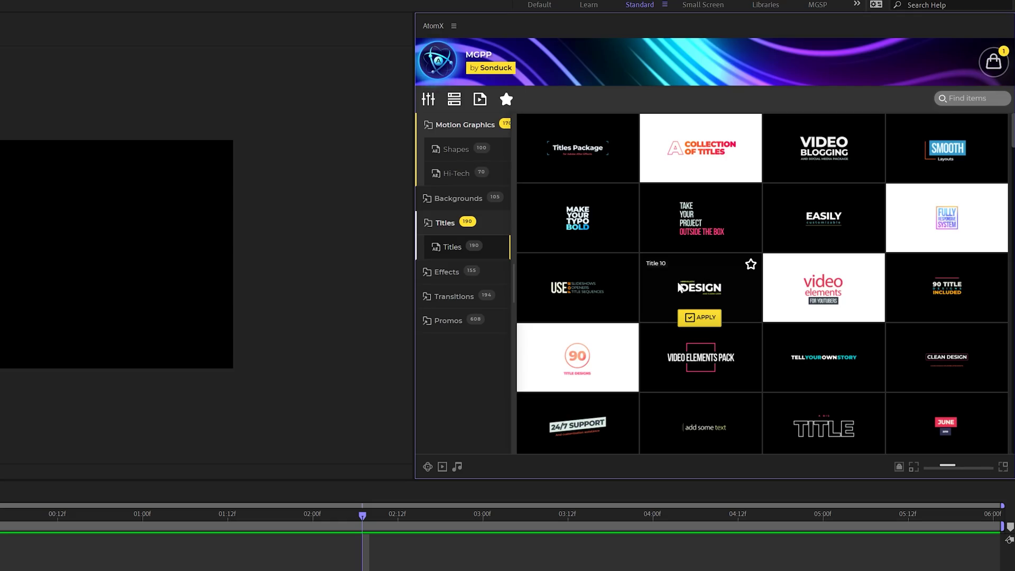
scroll(688, 306, down, 10)
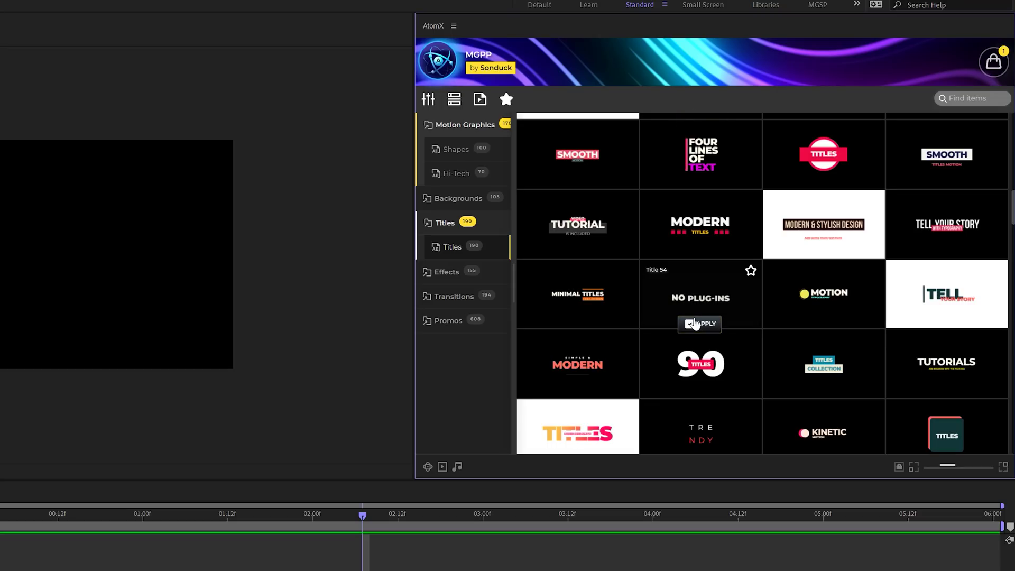
scroll(695, 324, down, 10)
mouse_move(929, 363)
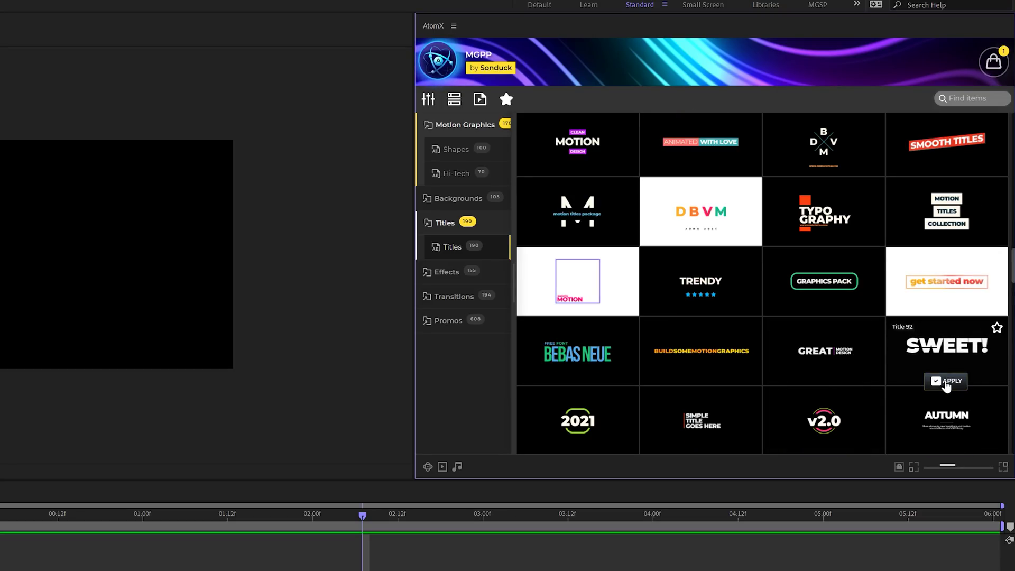
click(946, 381)
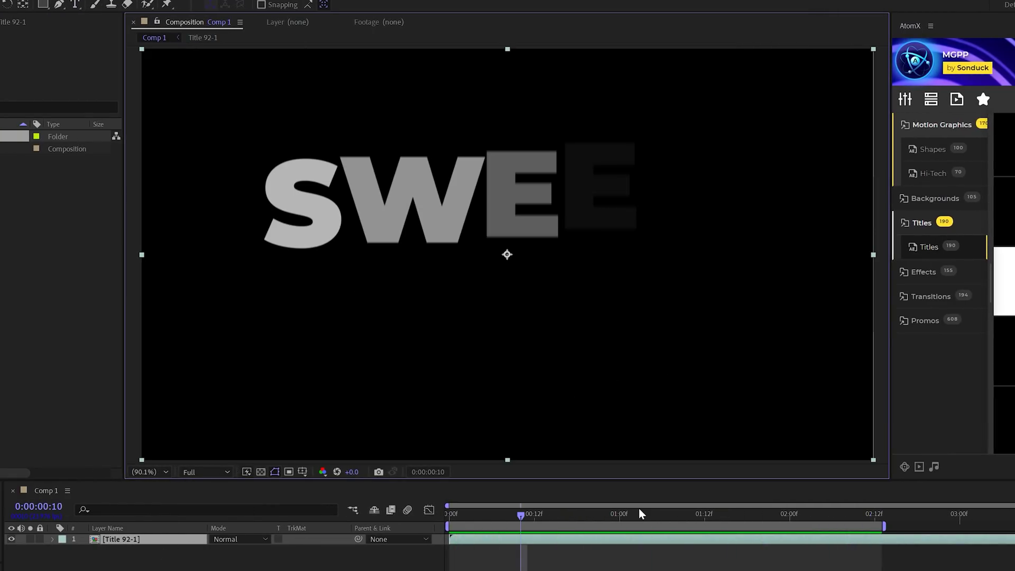
Step: Set Title 92-1's controller Text Color 2 to bright green, then return to Comp 1
double_click(131, 541)
click(121, 550)
click(76, 6)
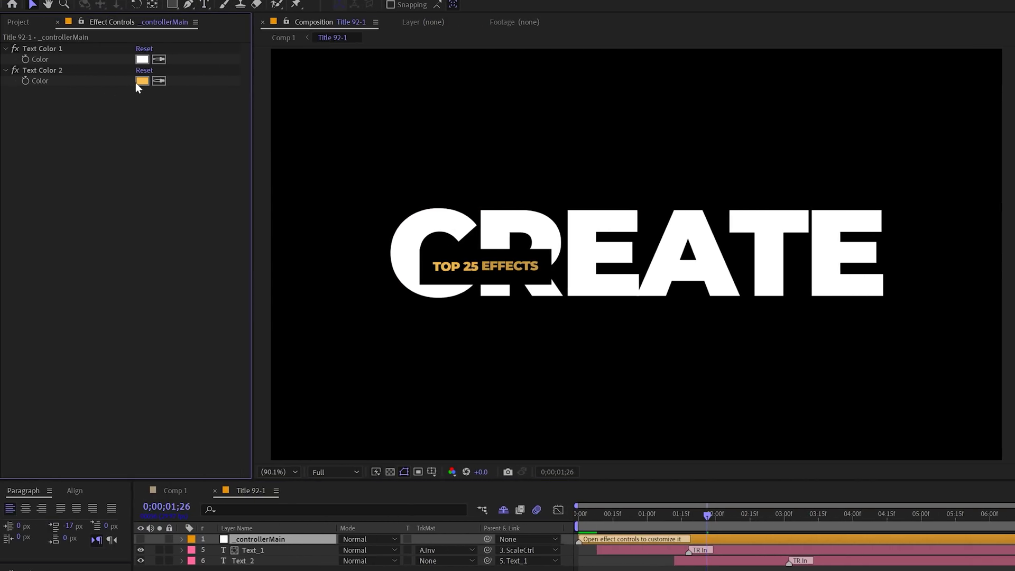
click(8, 82)
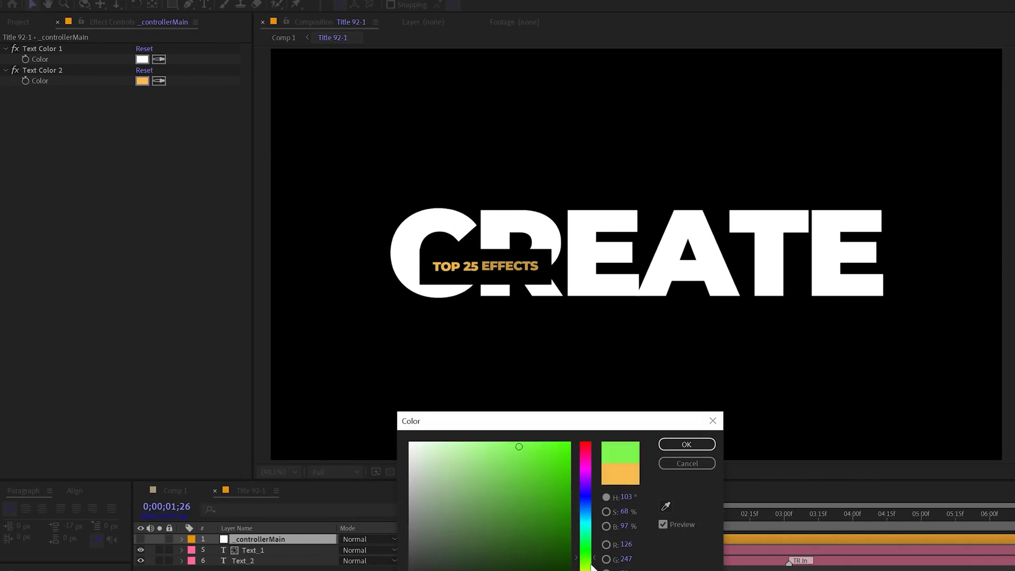
drag(591, 568, 589, 565)
drag(539, 450, 542, 404)
click(685, 446)
click(182, 487)
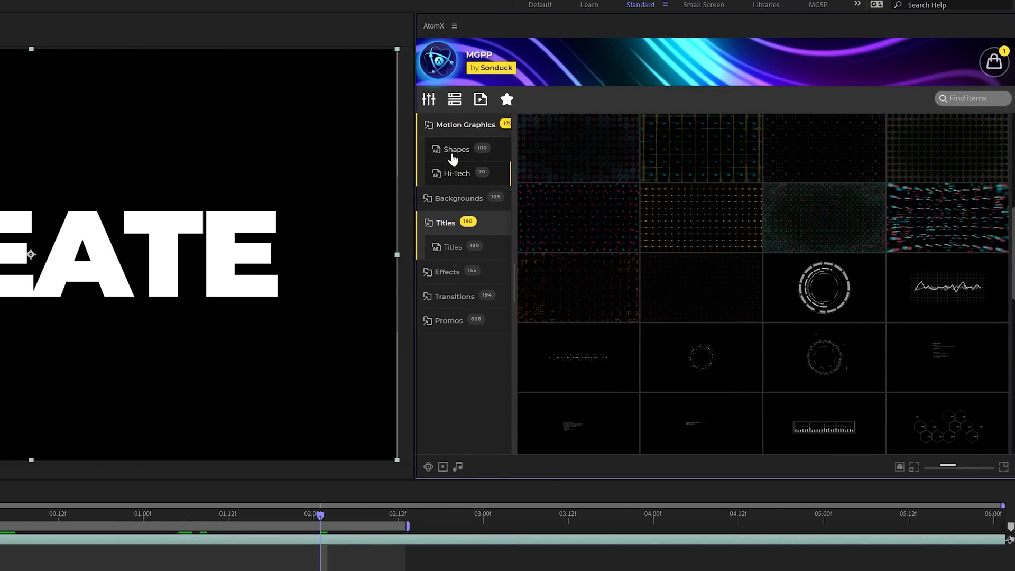
Step: Apply the Mixed 4 preset from AtomX Shapes to the title composition and preview it
click(452, 151)
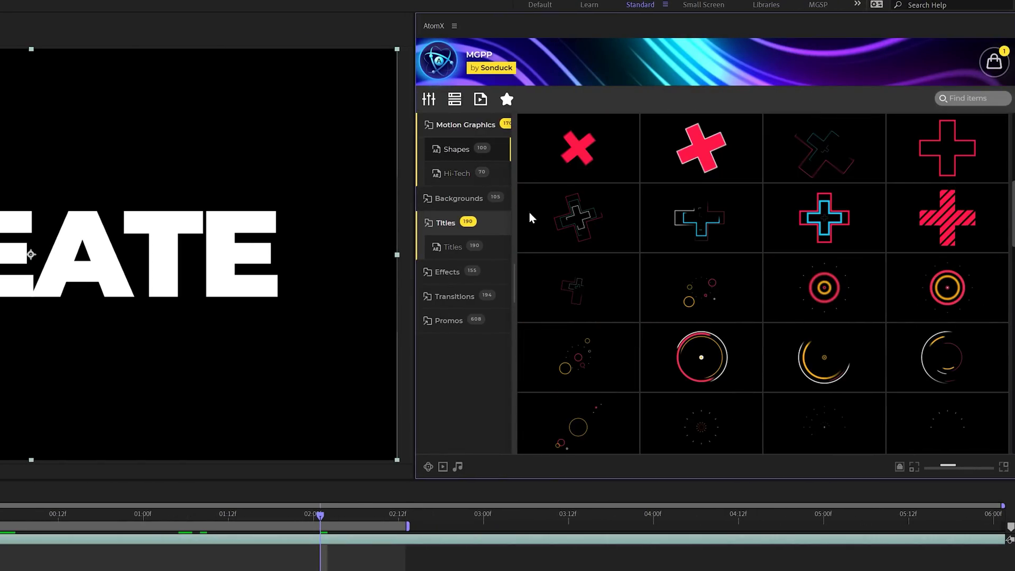
scroll(635, 291, down, 5)
mouse_move(814, 363)
scroll(813, 360, down, 2)
scroll(813, 356, up, 4)
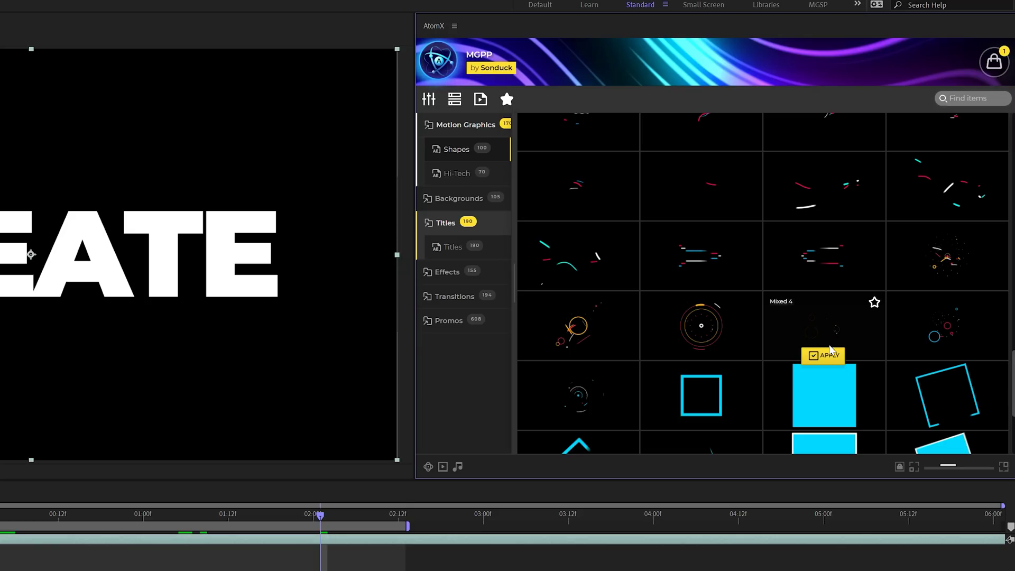
click(825, 357)
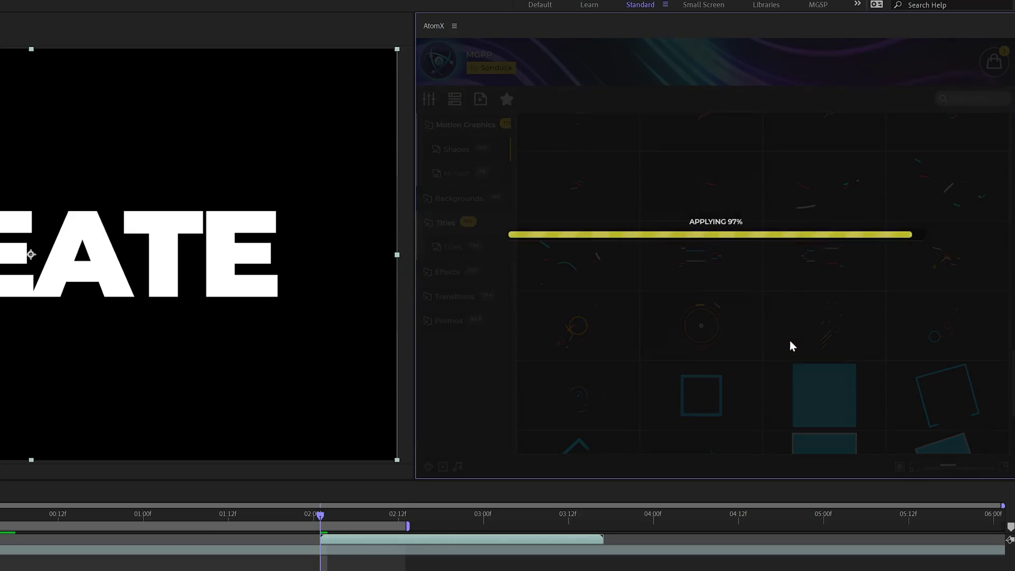
key(space)
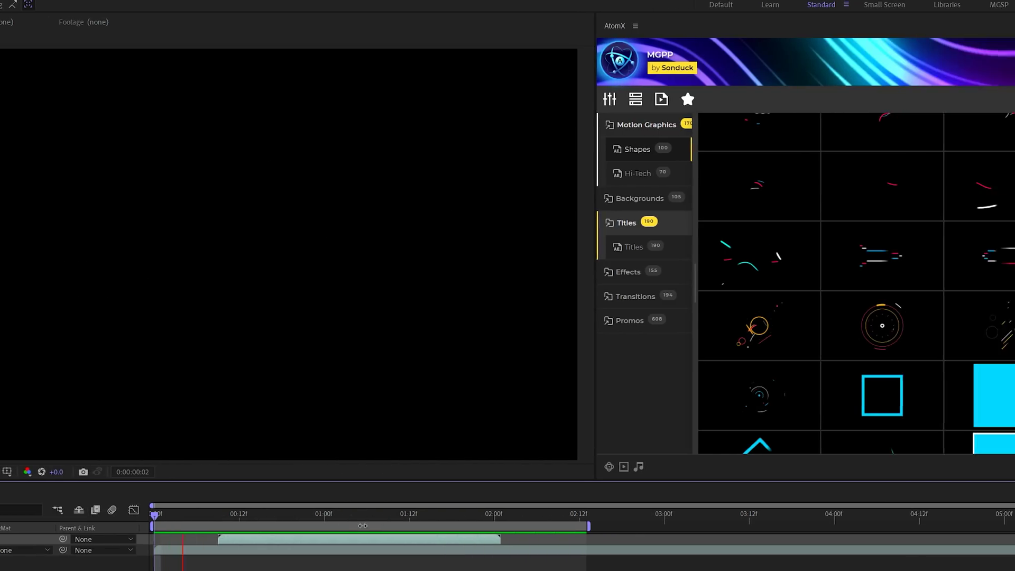
Step: Load the Lower Third Pack from the AtomX package list, then reopen the list
click(872, 61)
scroll(1014, 279, up, 3)
mouse_move(1014, 306)
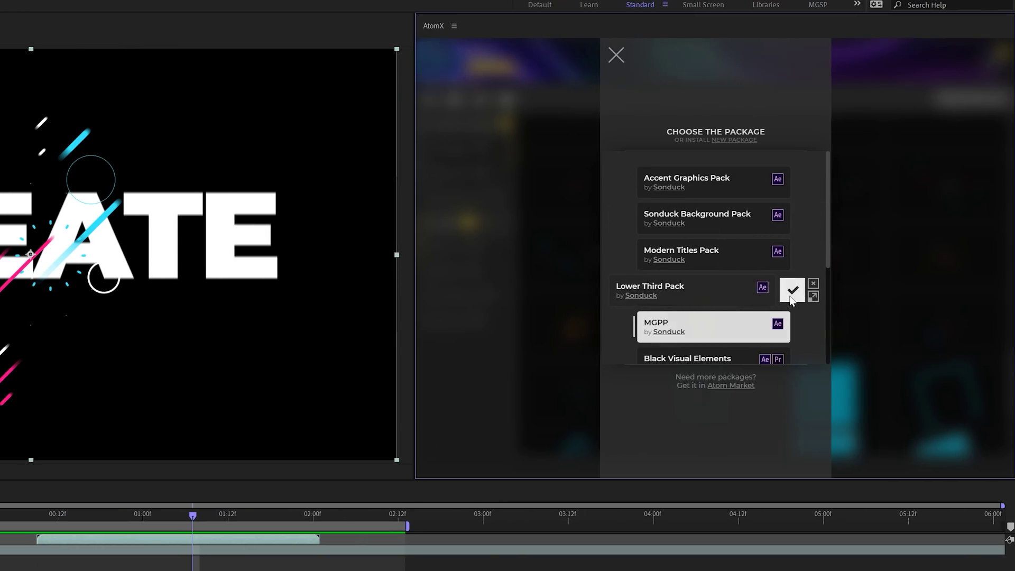
click(792, 291)
click(490, 58)
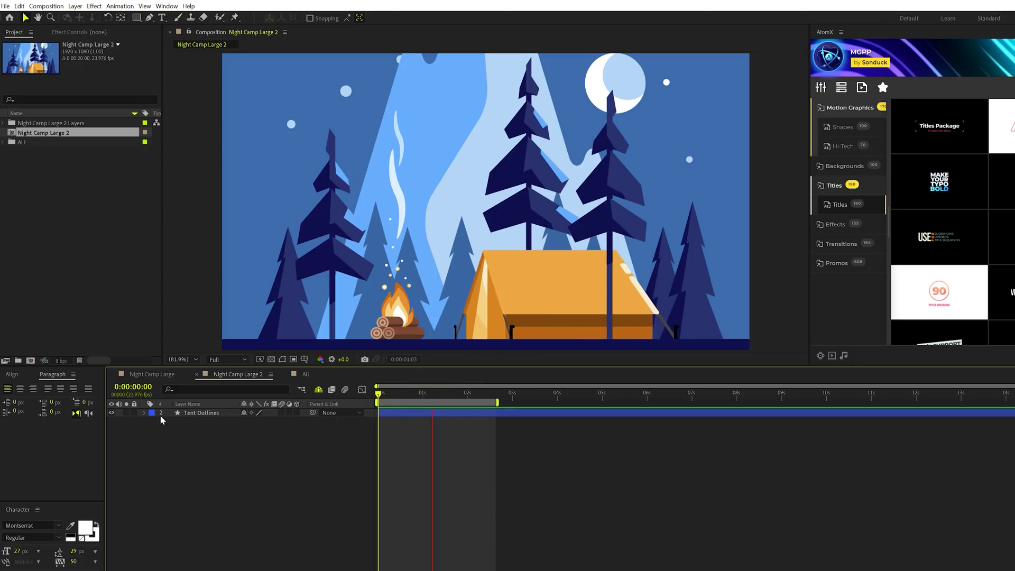
Step: Unhide shy layers, create Middle Tree 1 Outlines from the vector layer, then re-enable the Shy filter
click(318, 389)
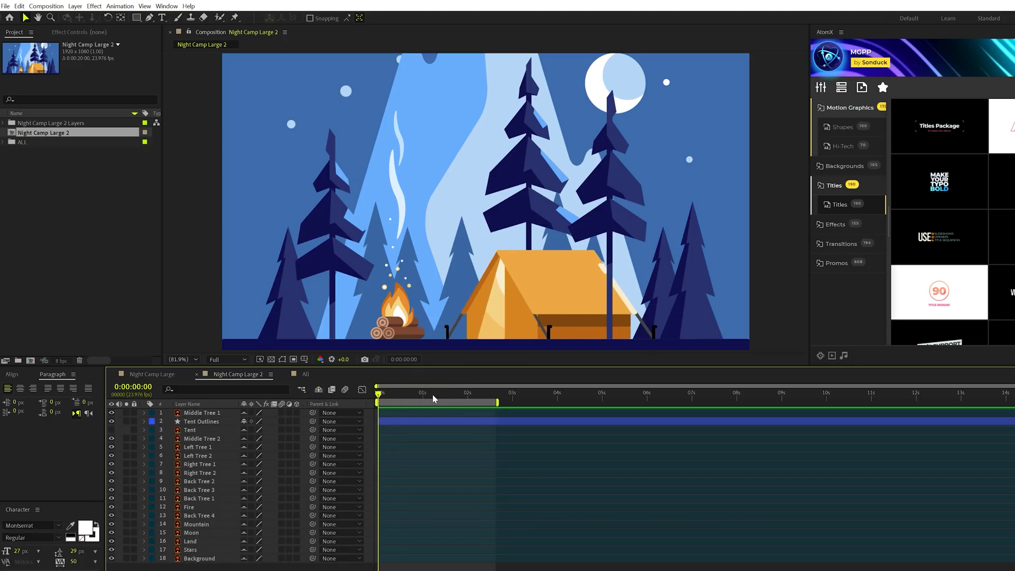
drag(436, 395, 444, 400)
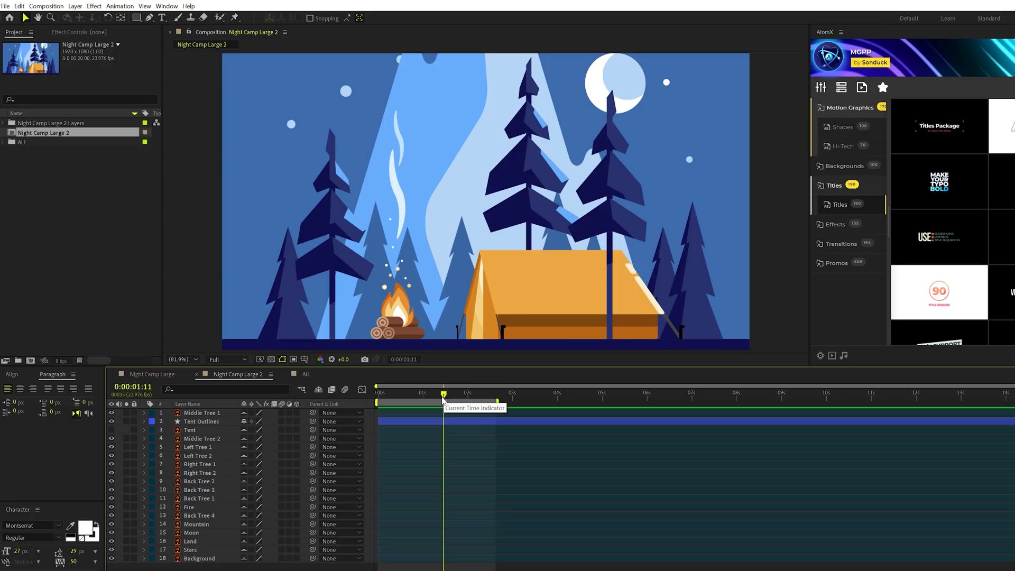
click(196, 414)
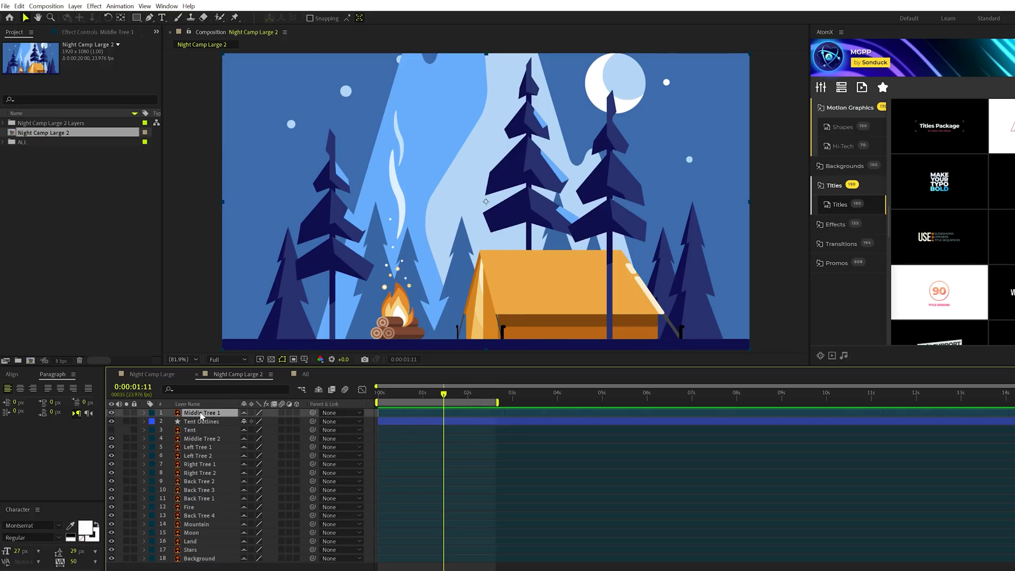
right_click(201, 416)
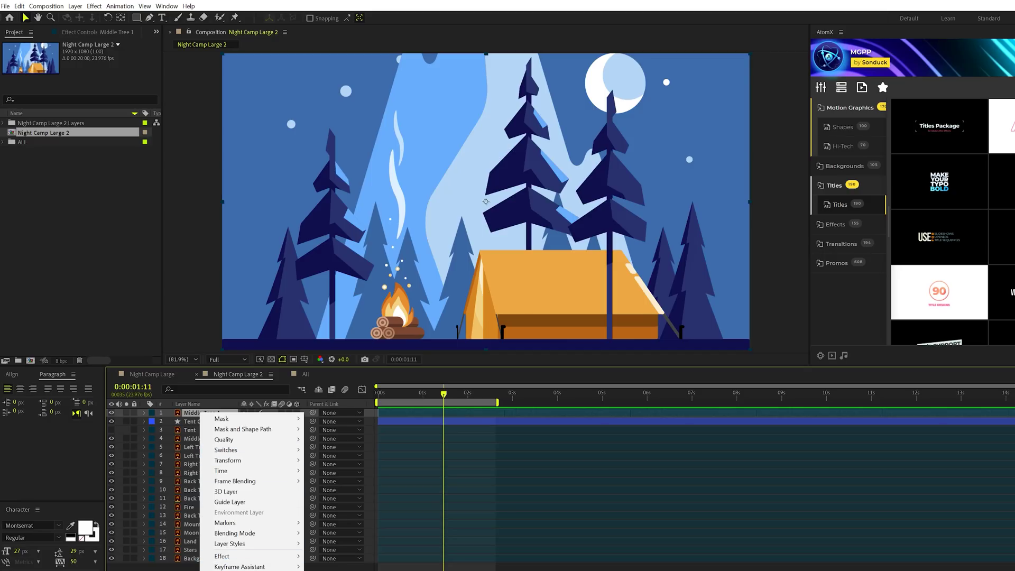
click(248, 568)
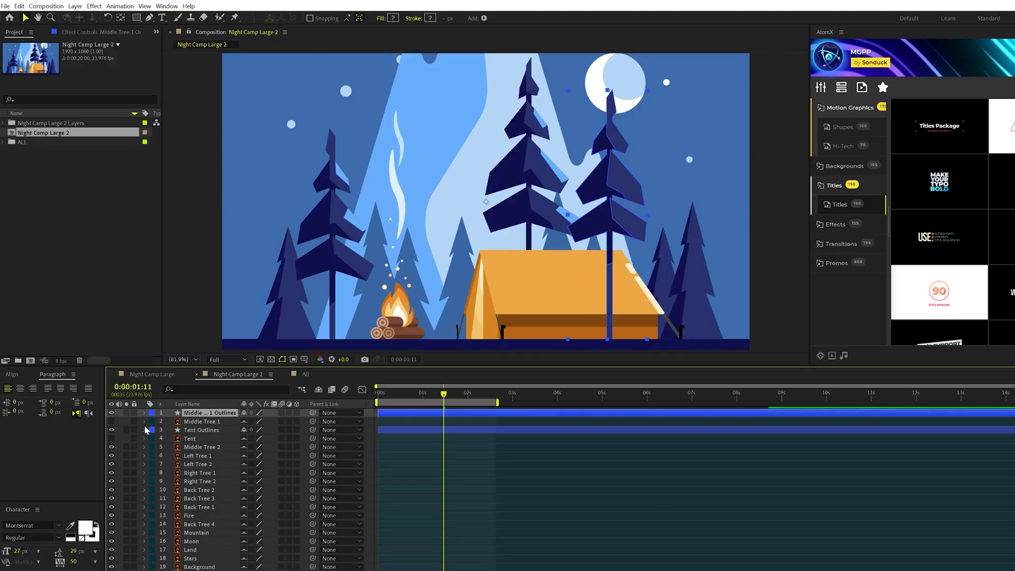
click(318, 392)
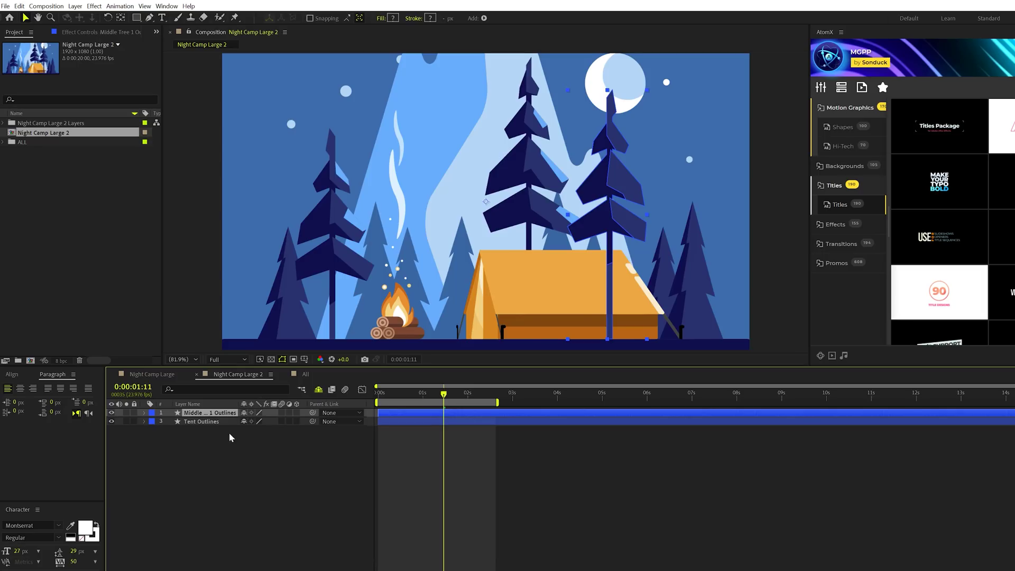
Step: Filter the timeline to 'path' and set Path keyframes on Middle Tree 1 Outlines at 0 s
key(ctrl+f)
text(path)
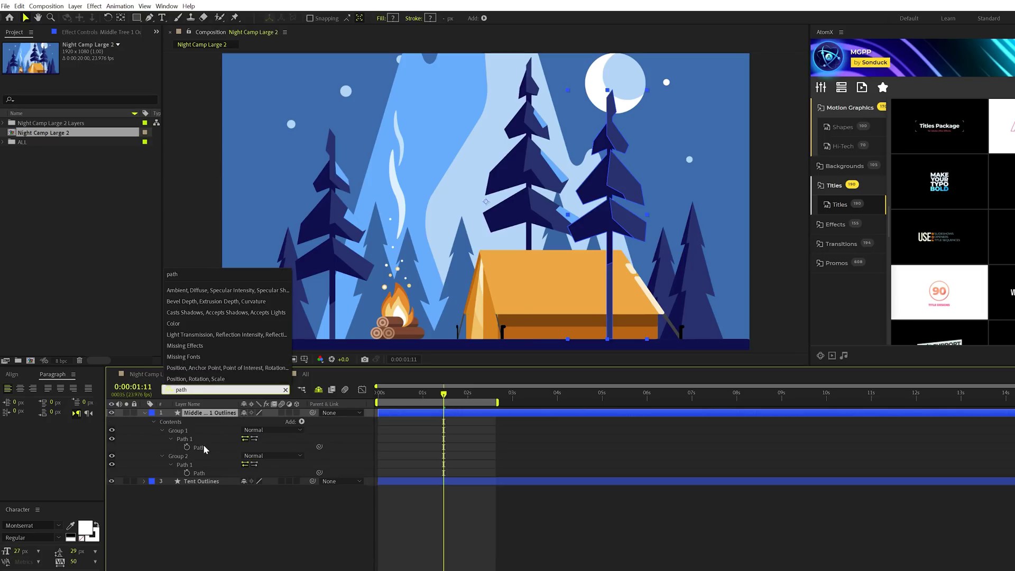
click(204, 447)
key(Home)
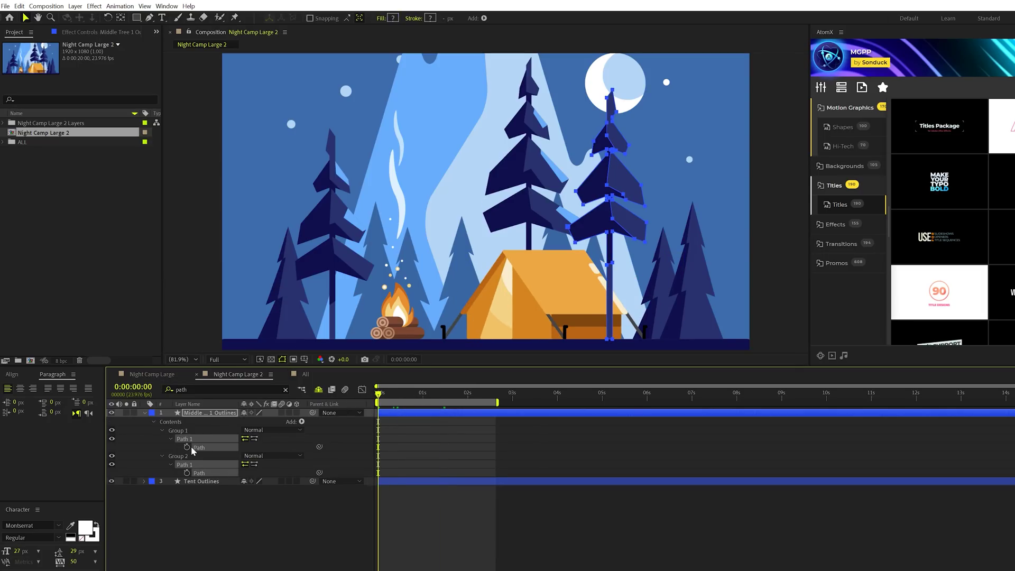
click(186, 447)
Step: At 2 s, stretch the tree's branches right and narrow its left side, then preview
drag(464, 396, 470, 401)
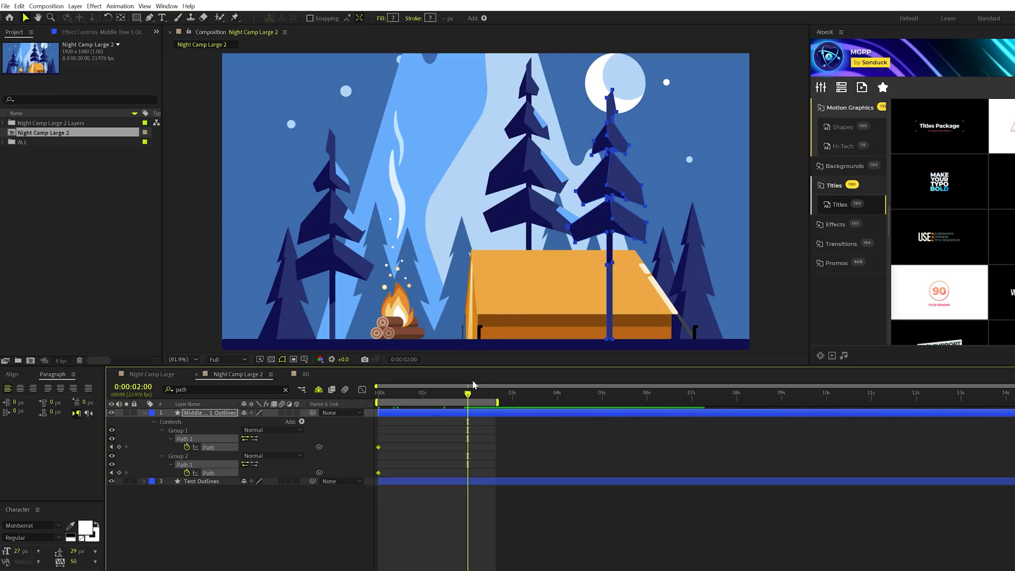
drag(612, 73, 681, 342)
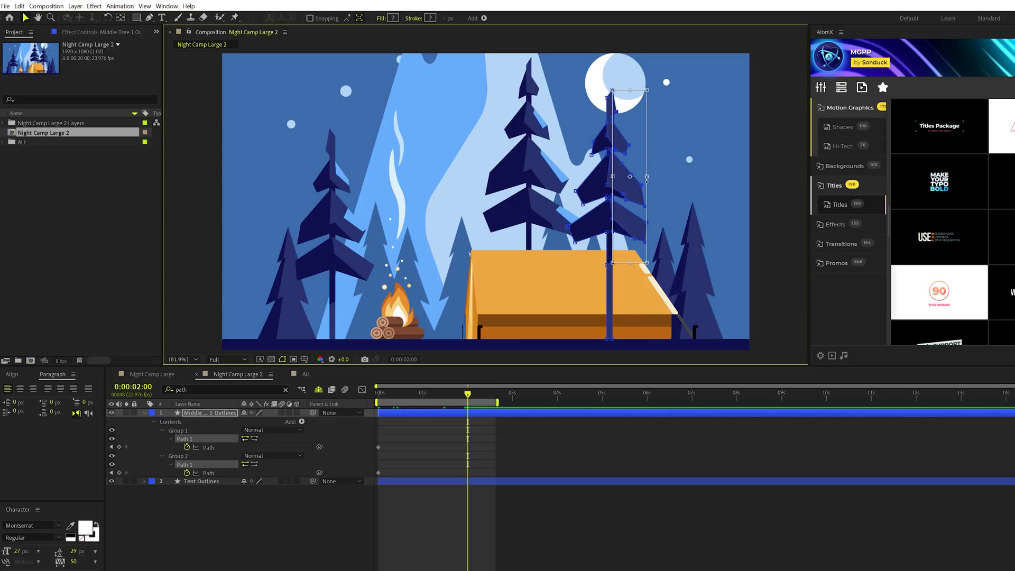
drag(646, 178, 695, 182)
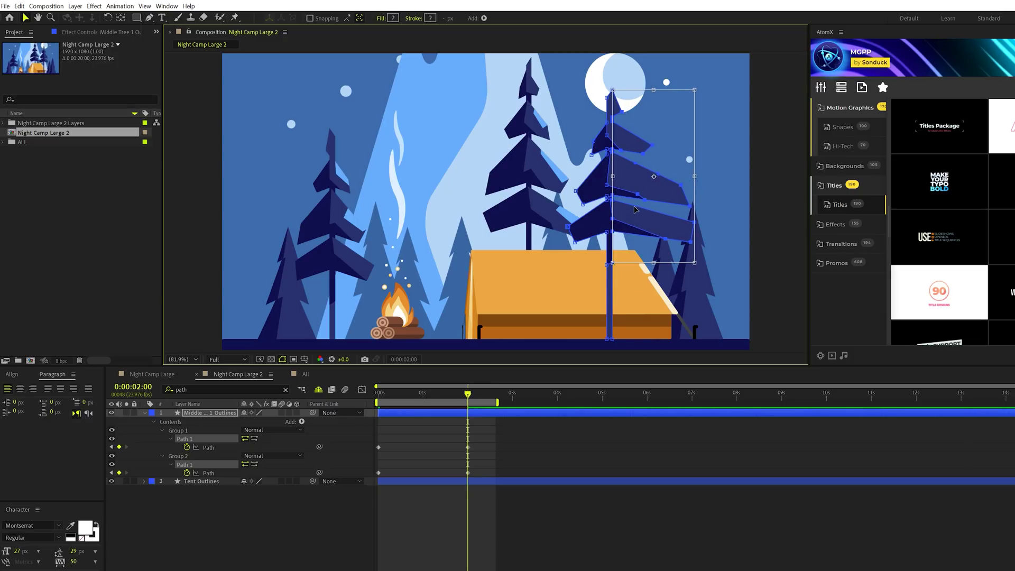
click(282, 509)
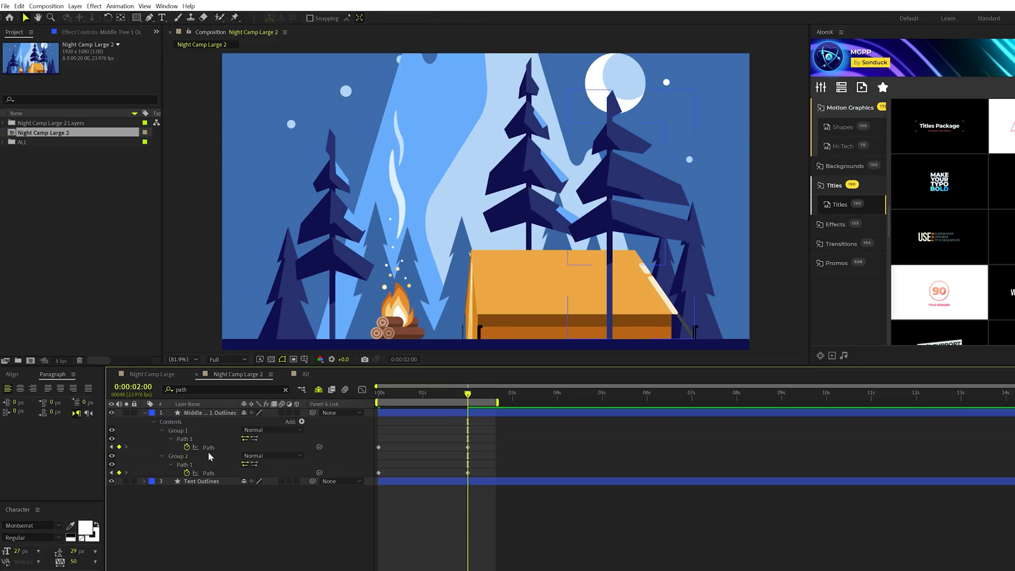
click(208, 448)
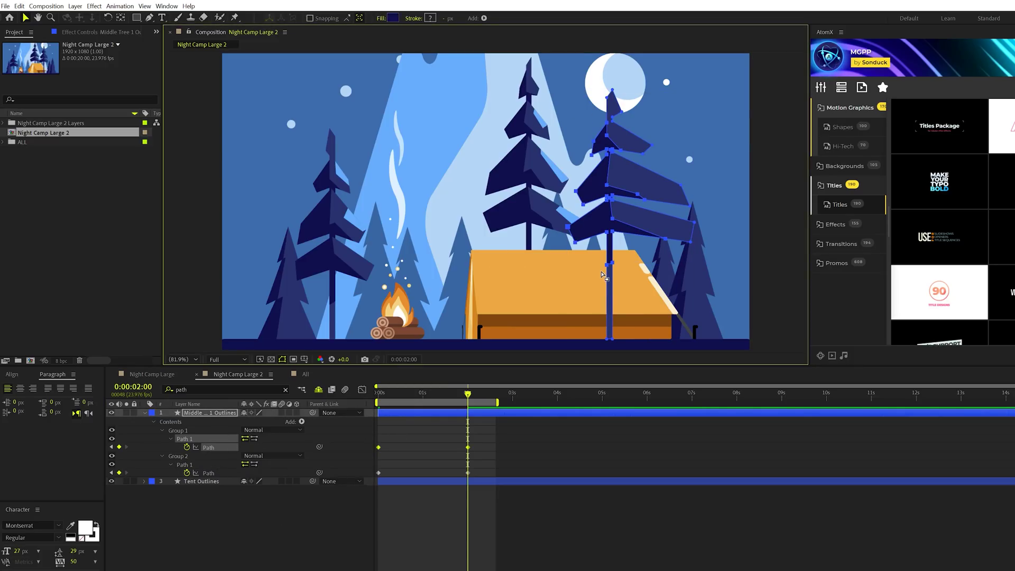
drag(564, 74, 606, 315)
key(ctrl+t)
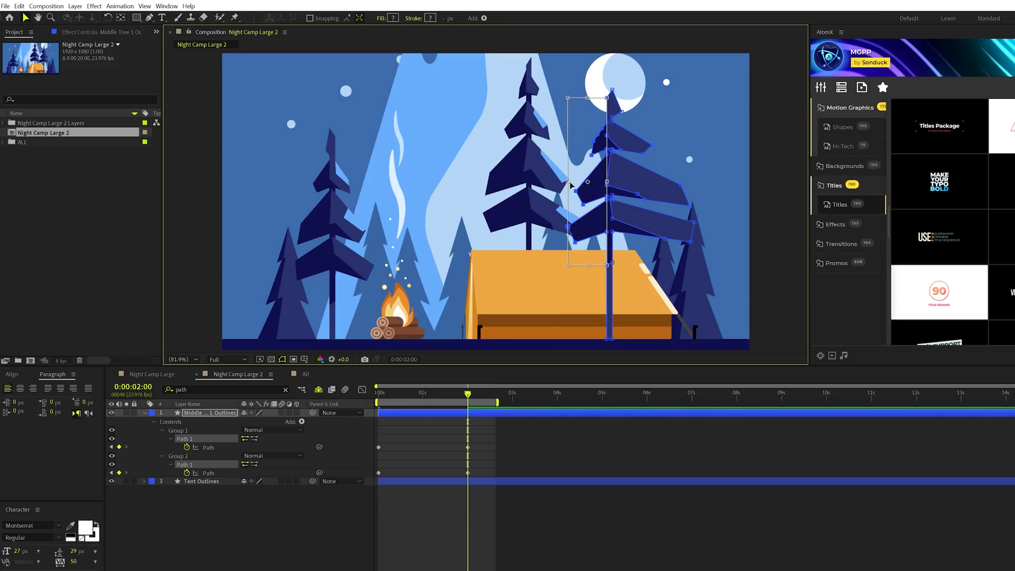
drag(572, 184, 595, 189)
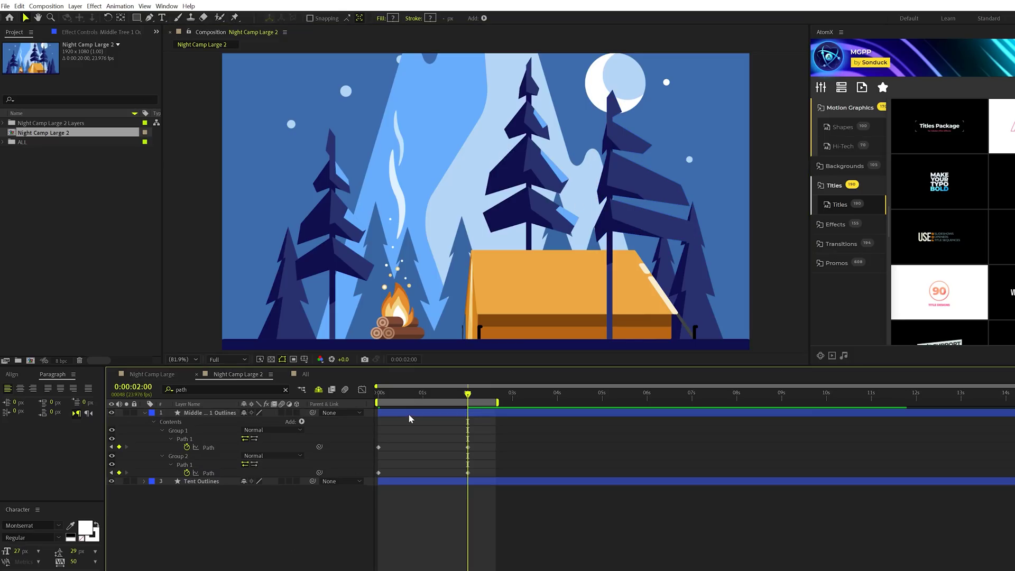
drag(468, 394, 380, 394)
key(space)
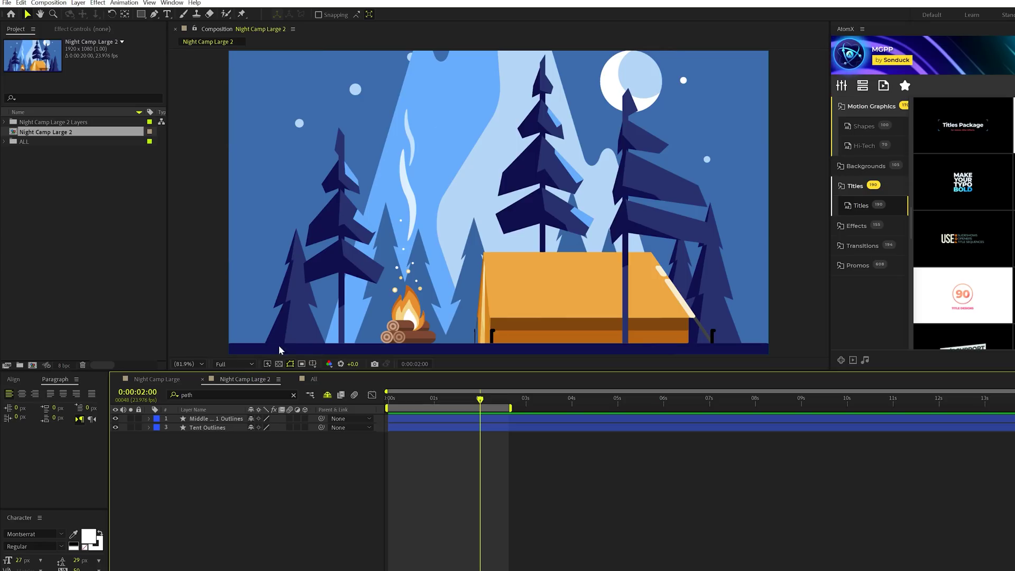
Step: Easy-ease the tent and tree Path keyframes and shape their speed curve to peak near 1 s
click(208, 428)
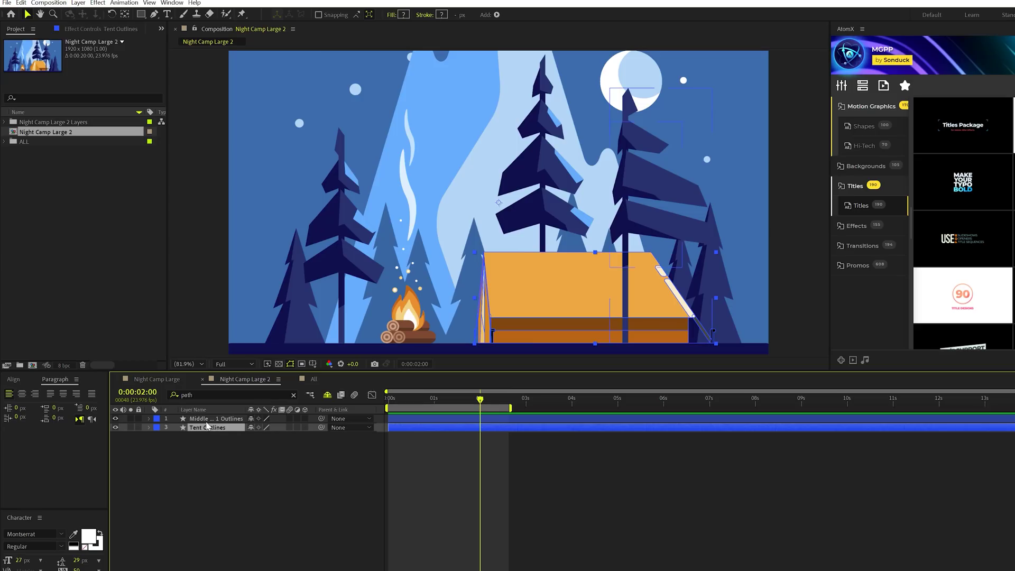
shift+click(206, 419)
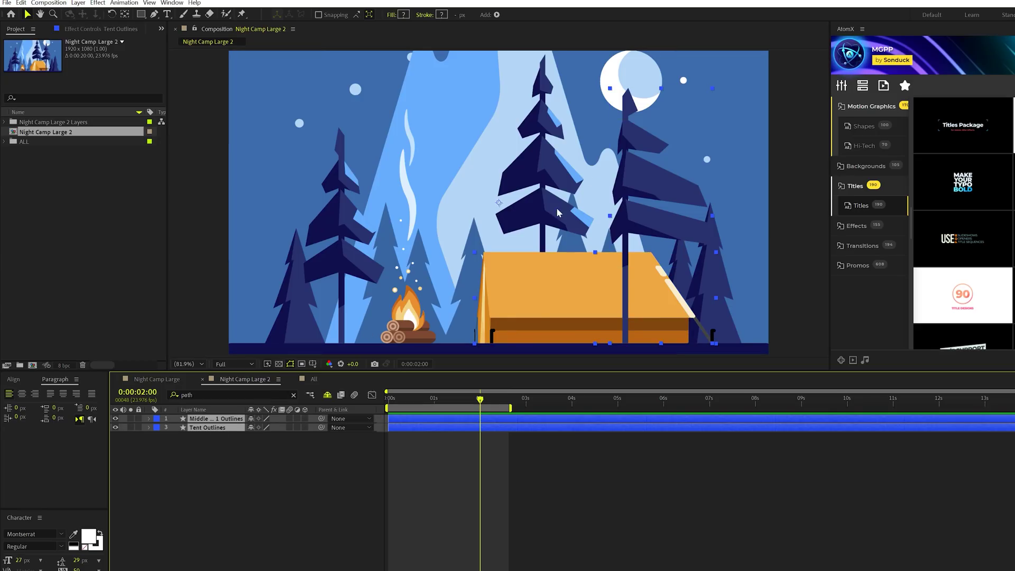
key(u)
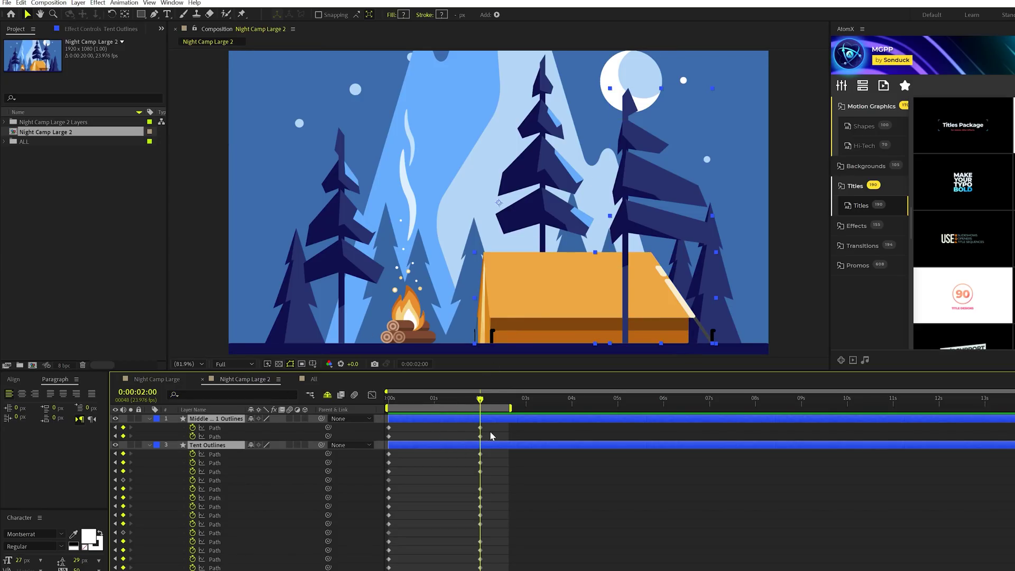
drag(503, 428, 351, 570)
key(F9)
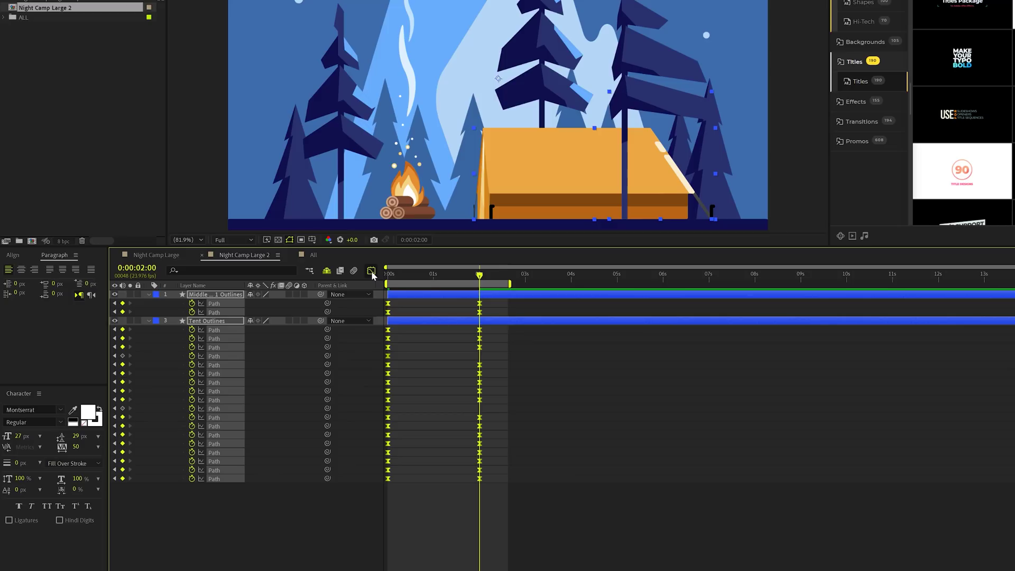
click(371, 272)
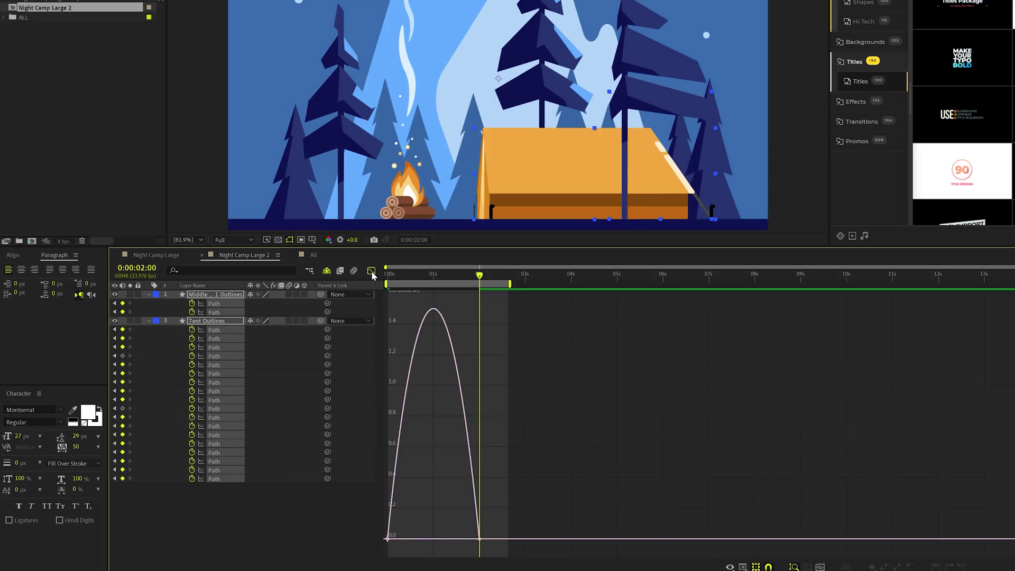
drag(527, 495, 478, 539)
key(space)
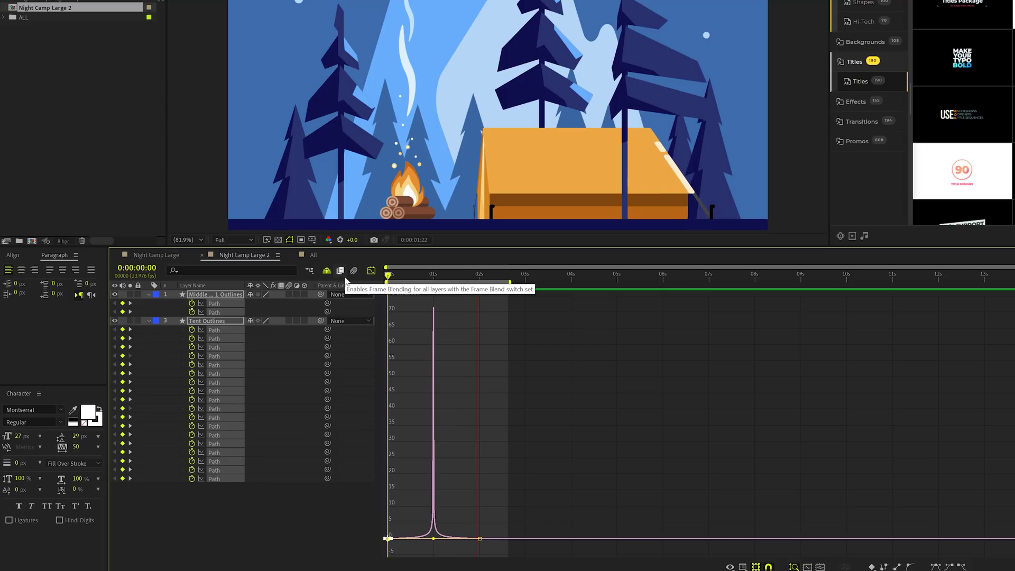
Step: At 2 s, collapse the layer properties and pre-compose all 19 scene layers into one All composition
drag(478, 275, 480, 282)
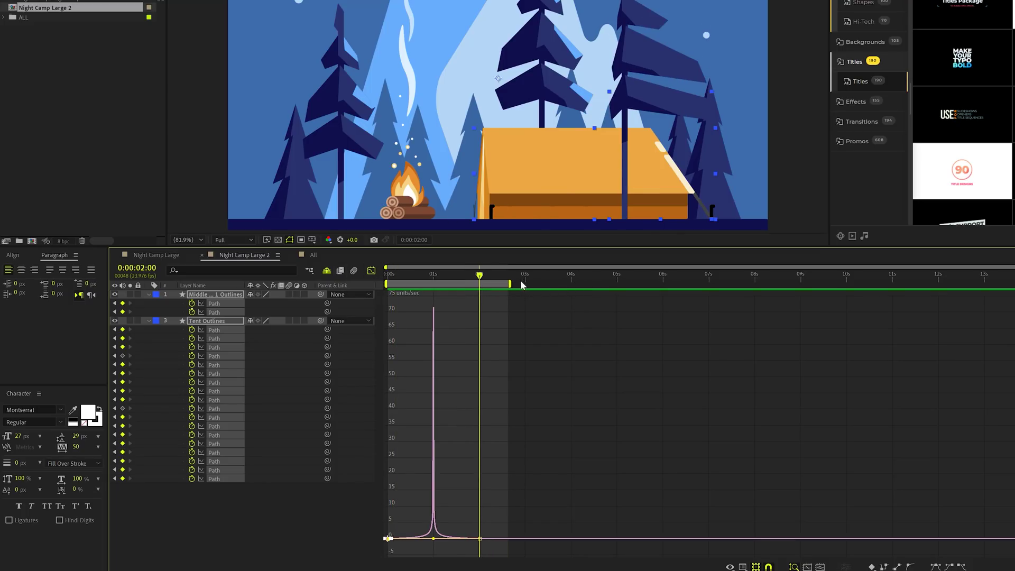
click(149, 294)
click(150, 303)
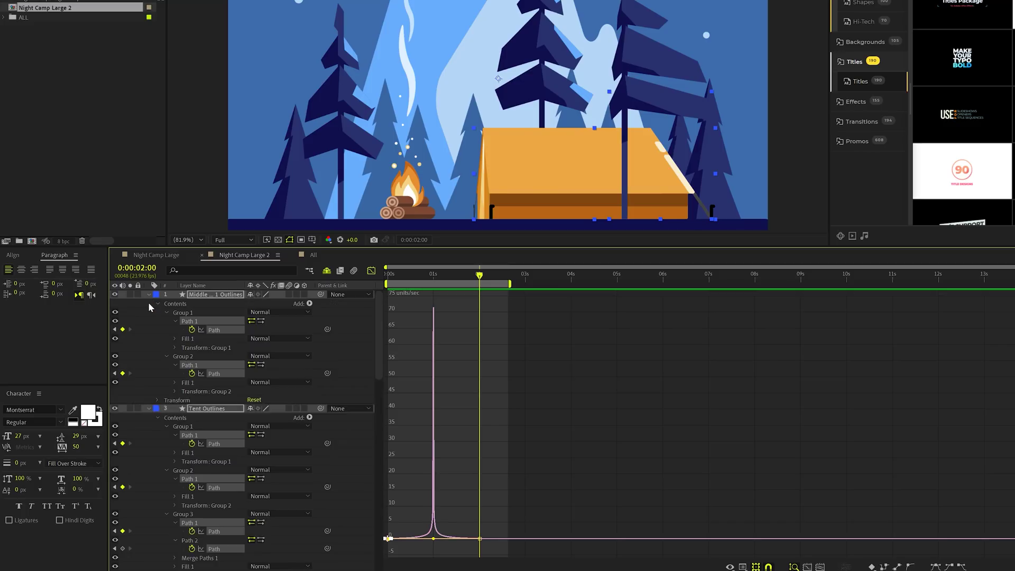
key(u)
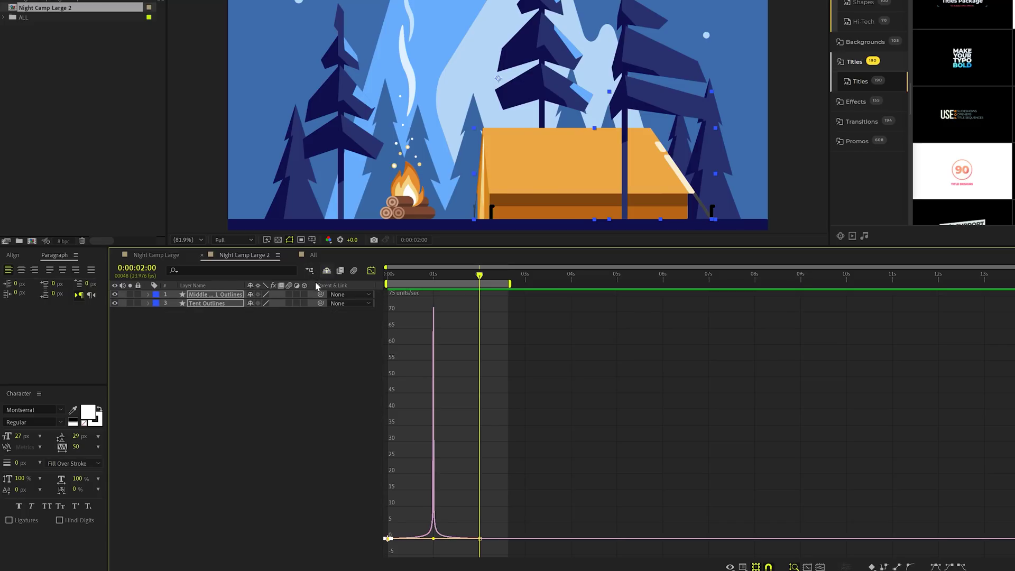
click(398, 314)
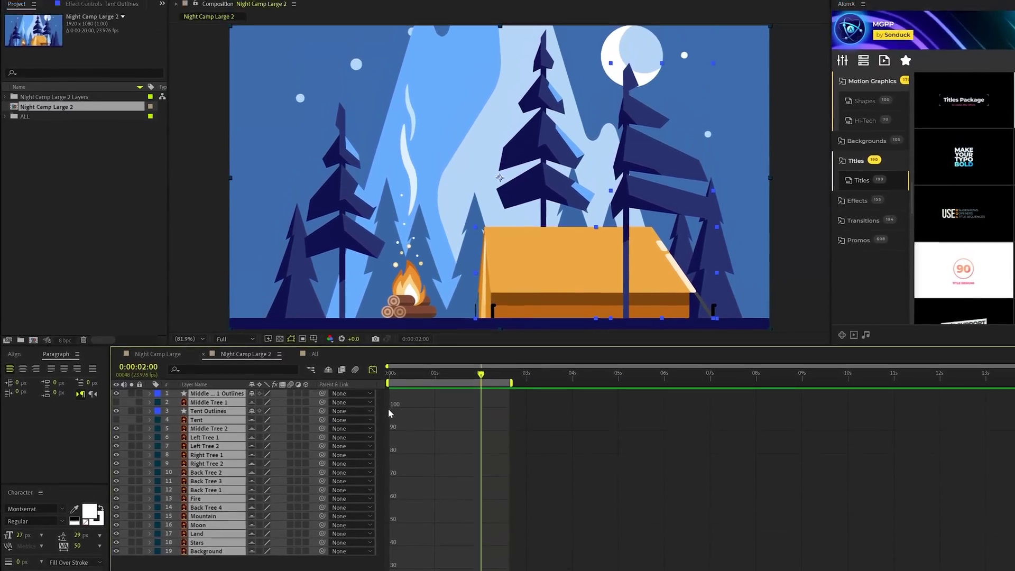
click(79, 4)
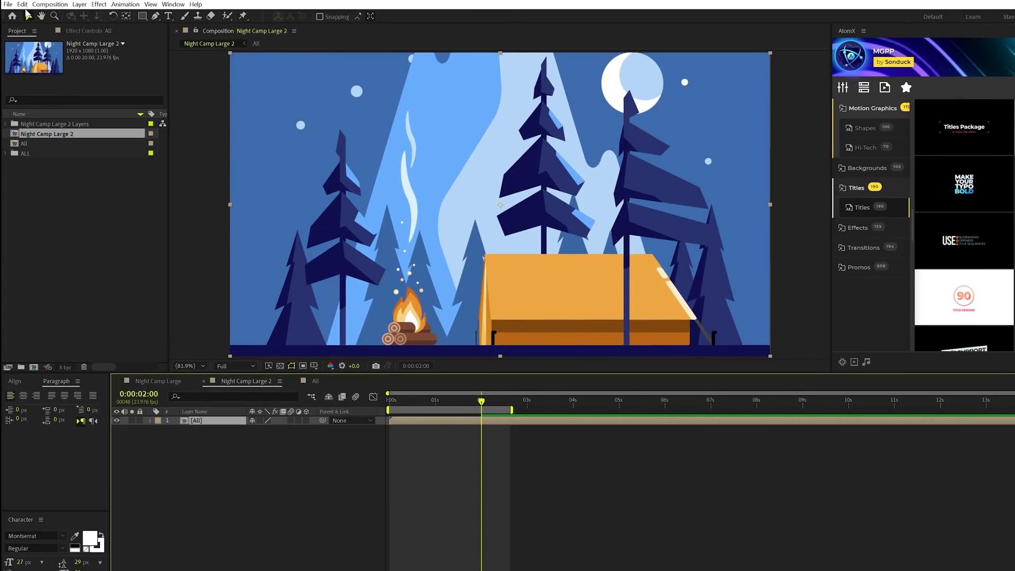
click(24, 5)
click(48, 125)
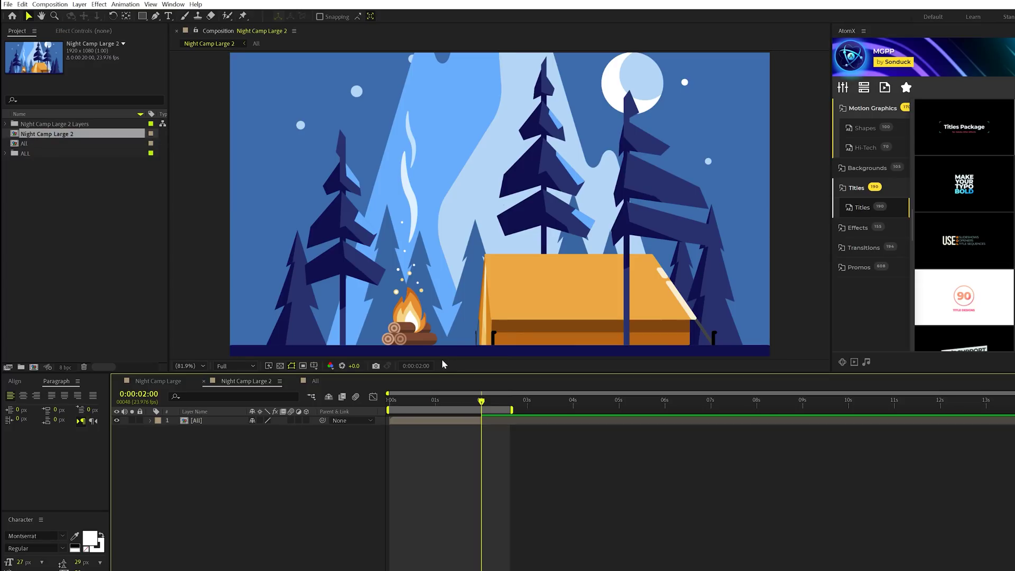
key(Delete)
Step: Duplicate the All layer, time-reverse the copy, start it at 2 s, and end the work area at 3:23
click(193, 421)
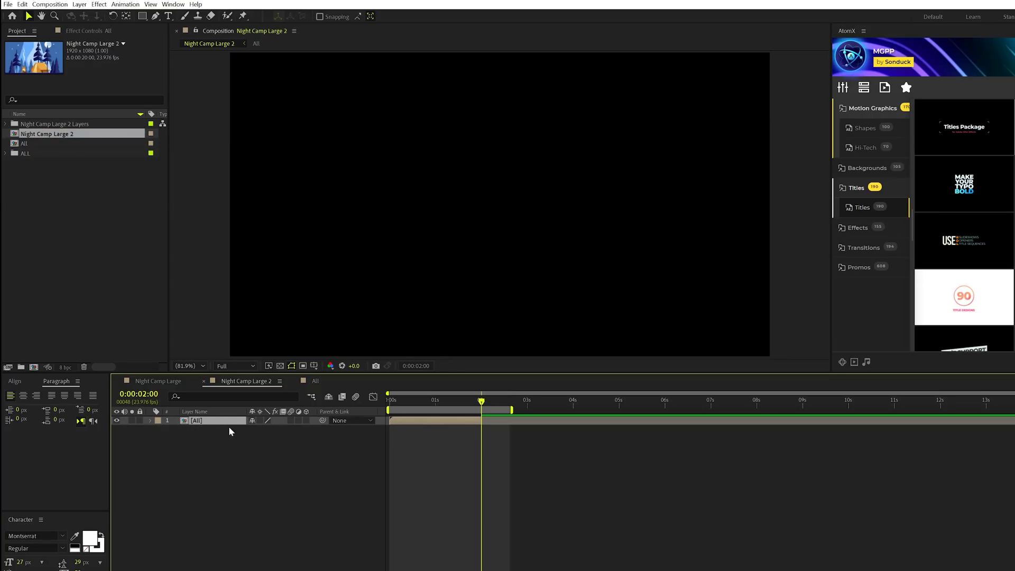
key(ctrl+d)
click(22, 5)
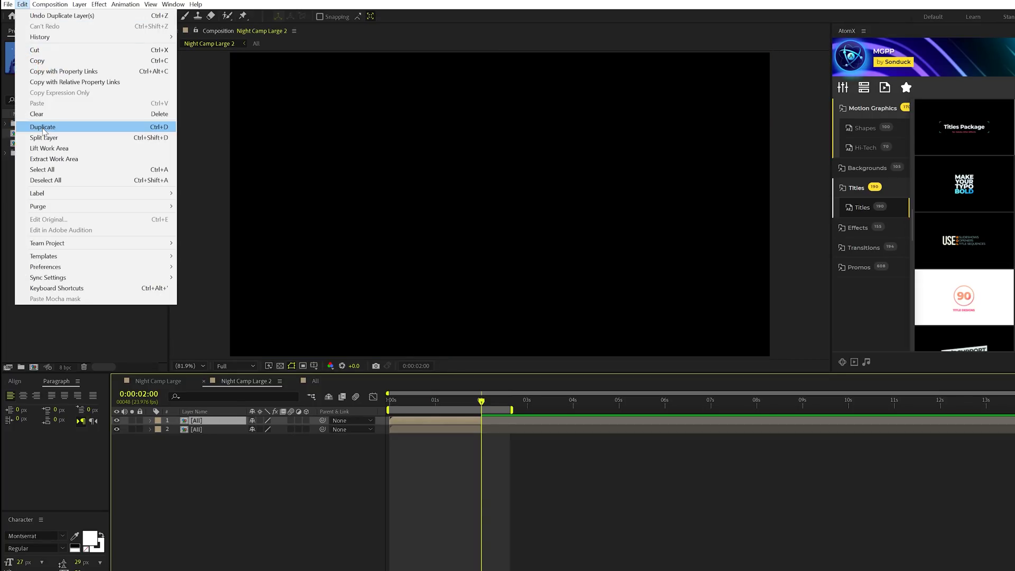
right_click(404, 418)
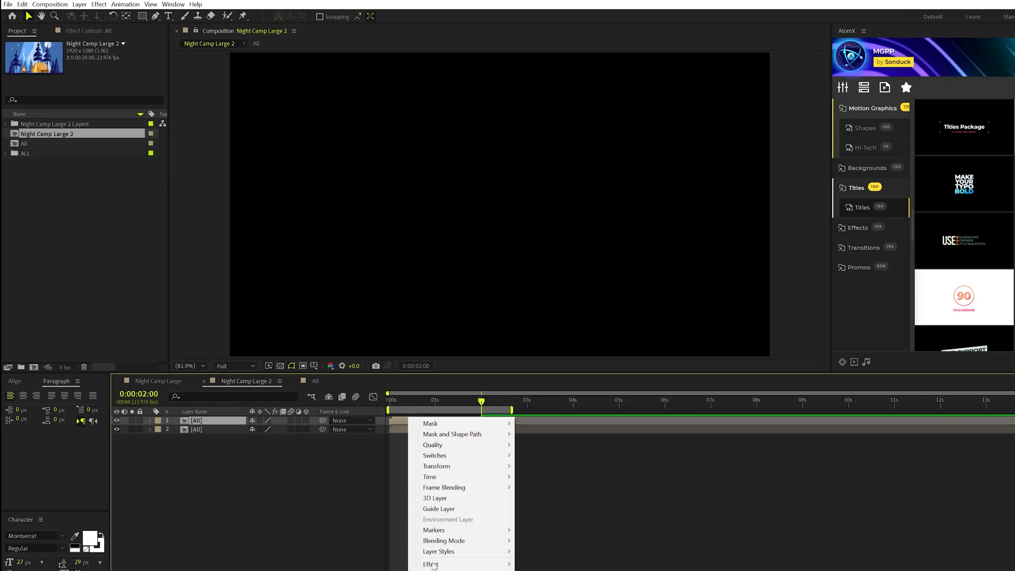
mouse_move(445, 481)
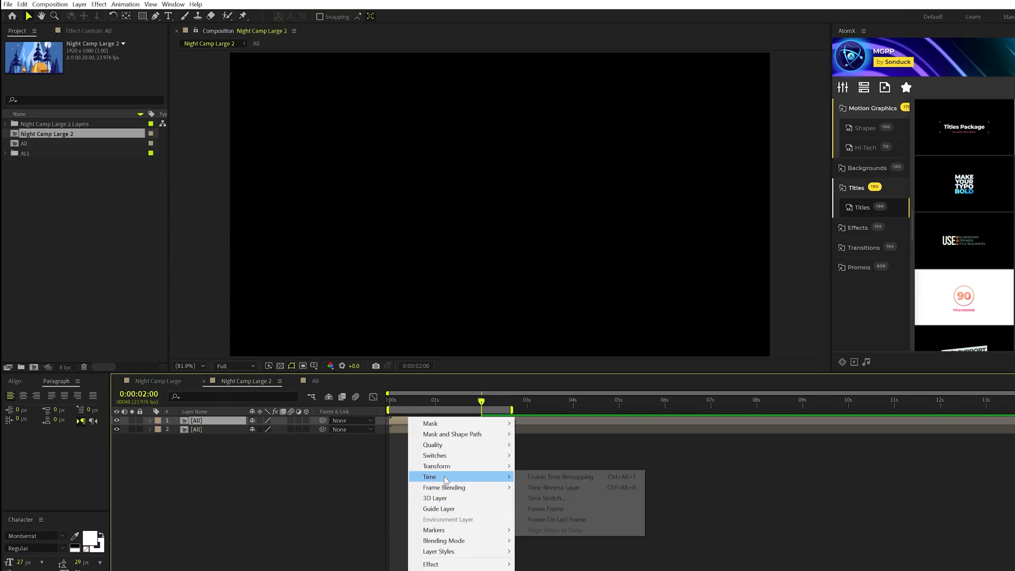
click(555, 487)
key(bracketleft)
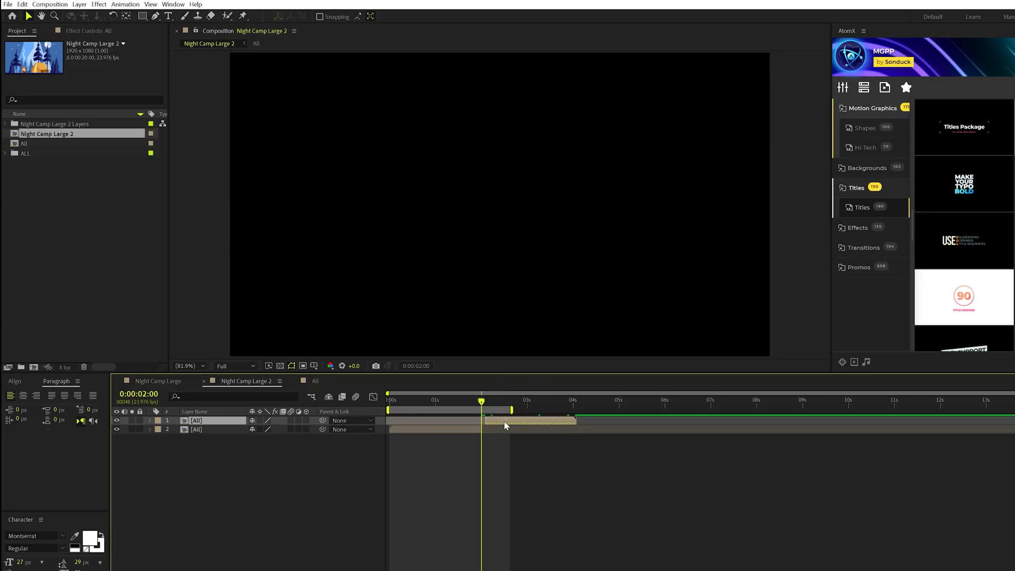
click(571, 397)
key(n)
key(space)
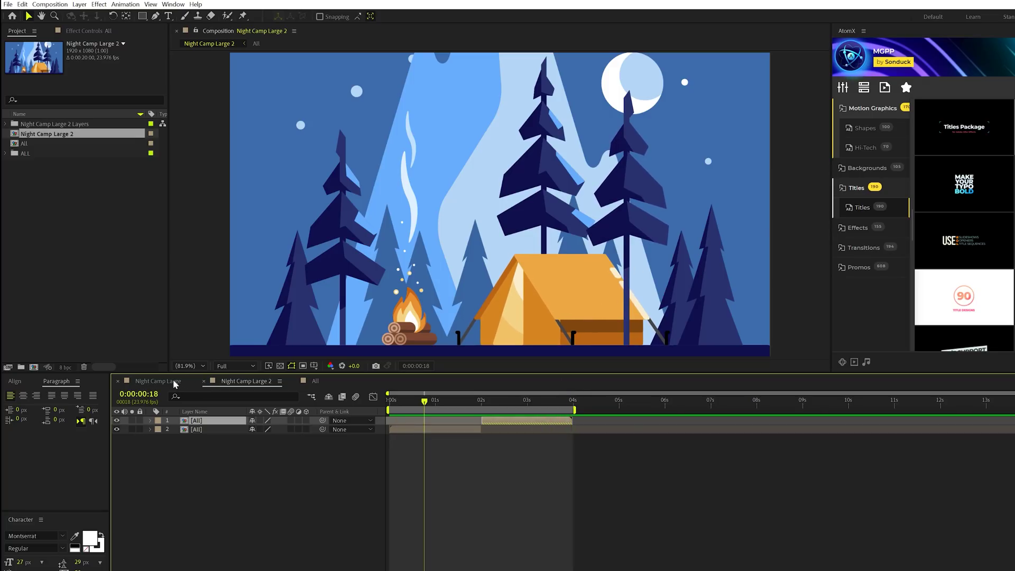
Step: Preview the Night Camp Large composition
click(159, 382)
key(space)
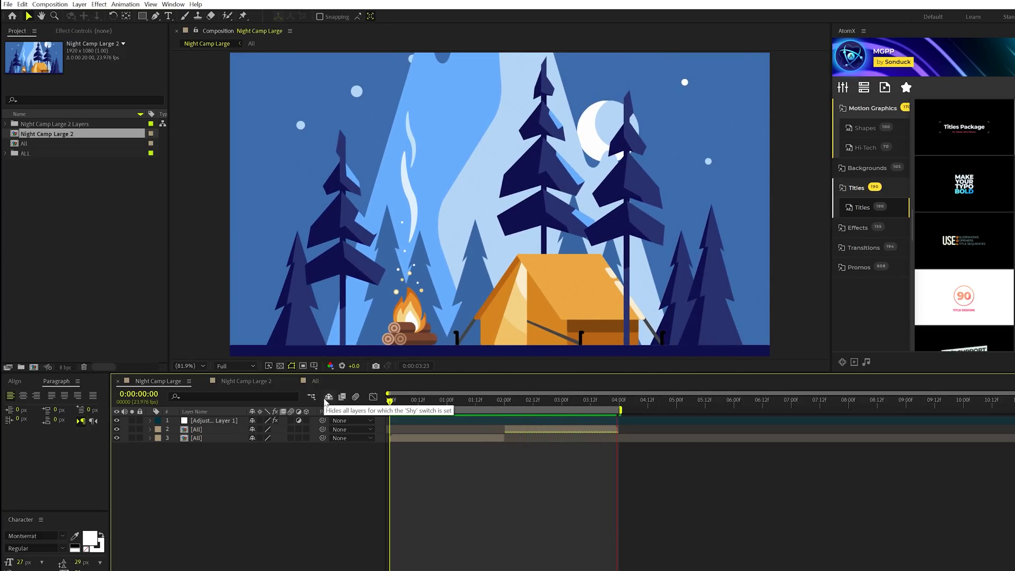
key(space)
Step: Inside the All composition, scrub the outline layers' animation to 1:23 and set magnification to Fit
click(316, 380)
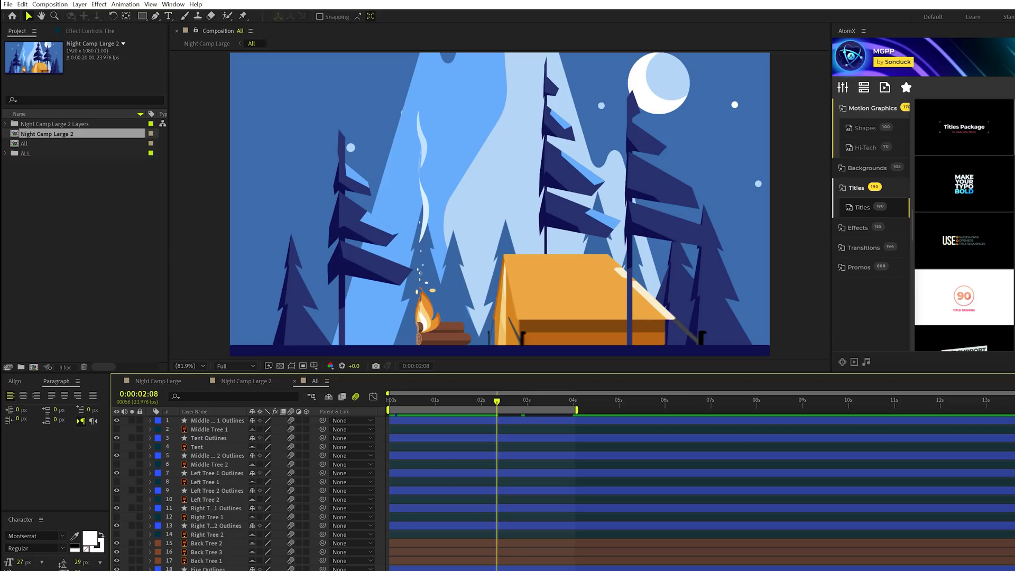
click(208, 569)
key(Home)
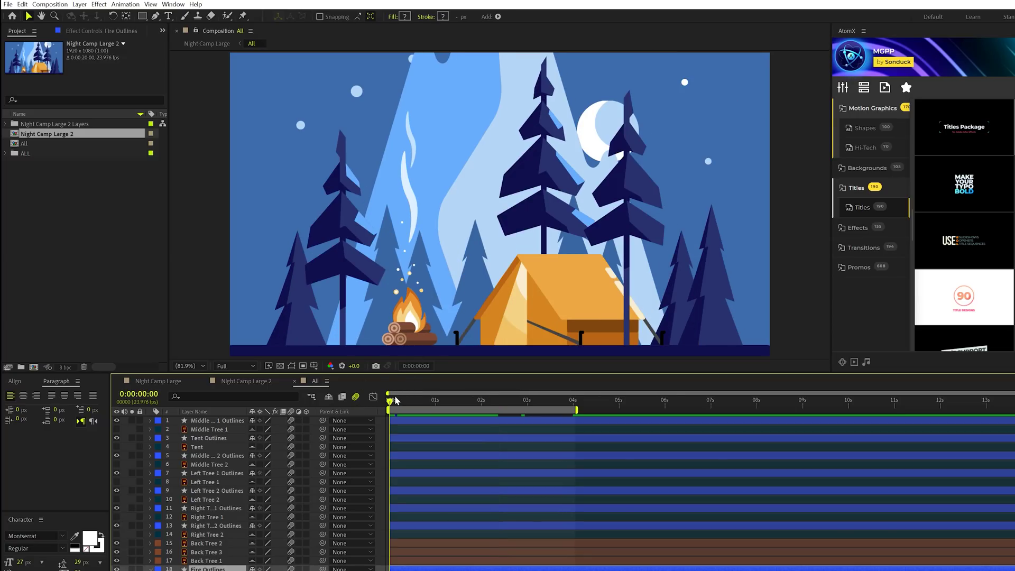
drag(395, 401, 482, 413)
scroll(458, 343, up, 2)
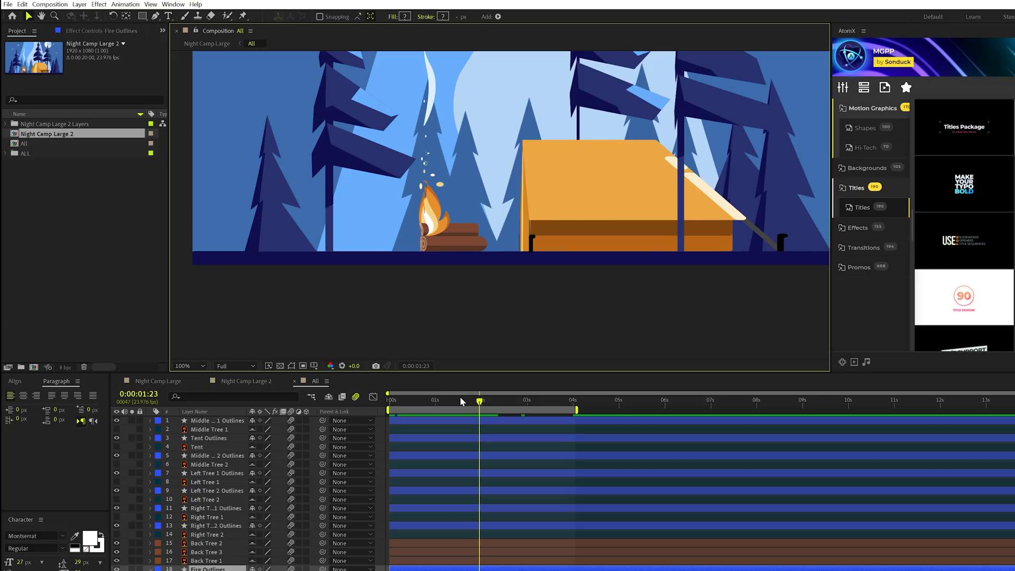
mouse_move(462, 402)
mouse_down()
mouse_move(358, 401)
mouse_move(477, 408)
mouse_move(460, 408)
mouse_up()
click(189, 363)
click(188, 426)
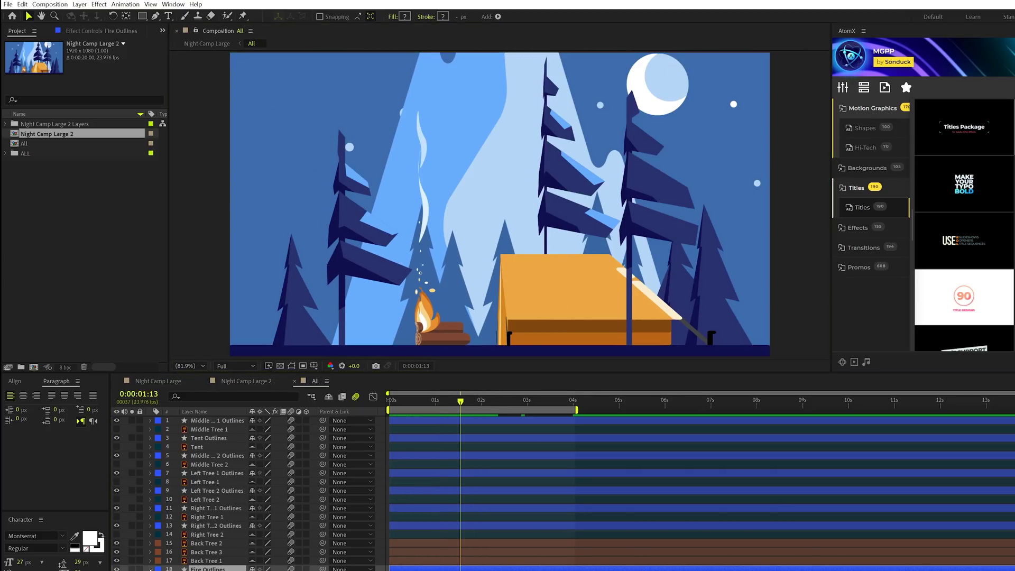
key(ctrl+shift+a)
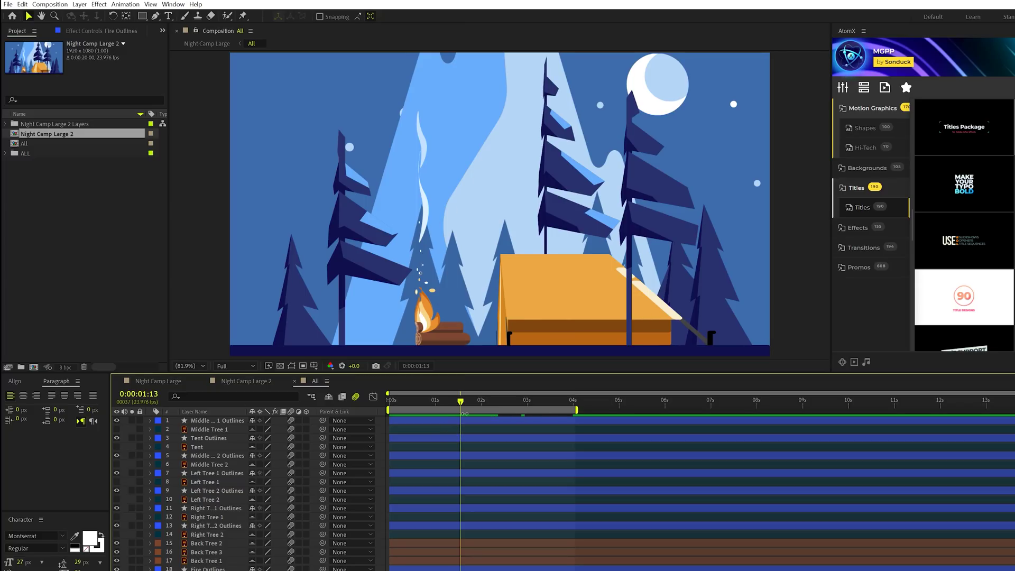
drag(424, 406, 402, 406)
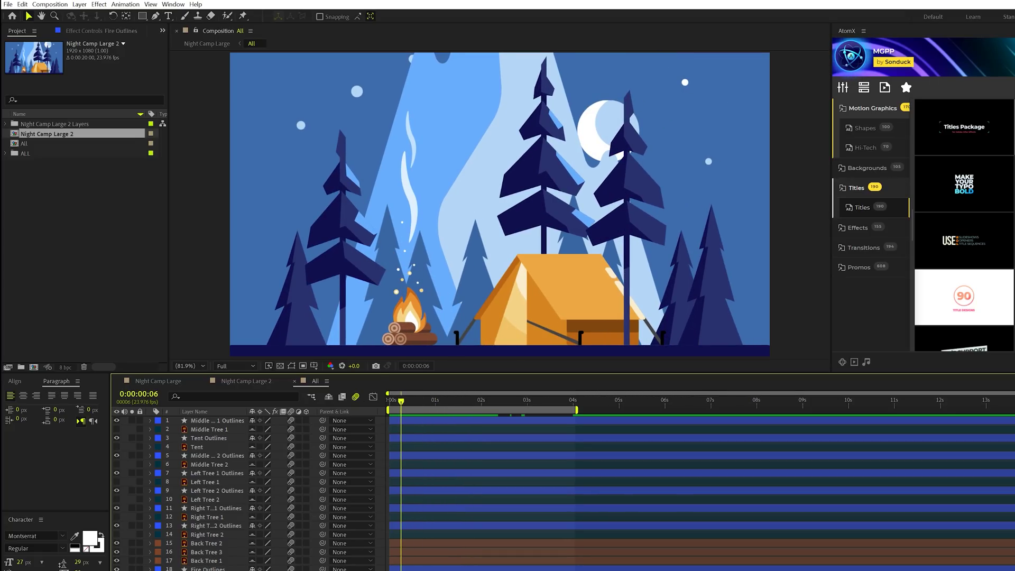
Step: Show Position on Back Tree 1–3 and play through their rightward slide up to 1:20
click(200, 562)
shift+click(203, 543)
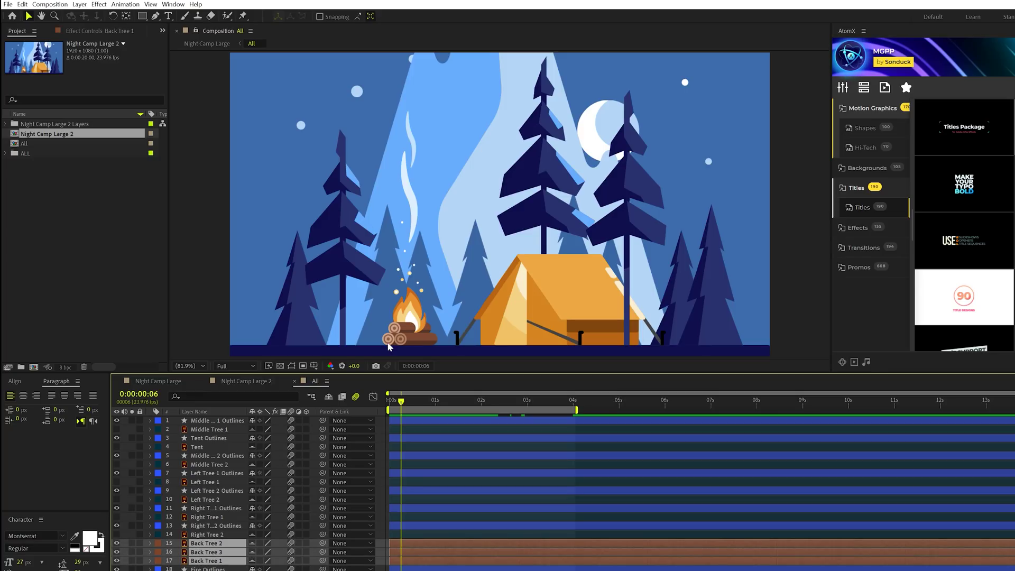
key(p)
drag(401, 406, 390, 406)
key(space)
key(space)
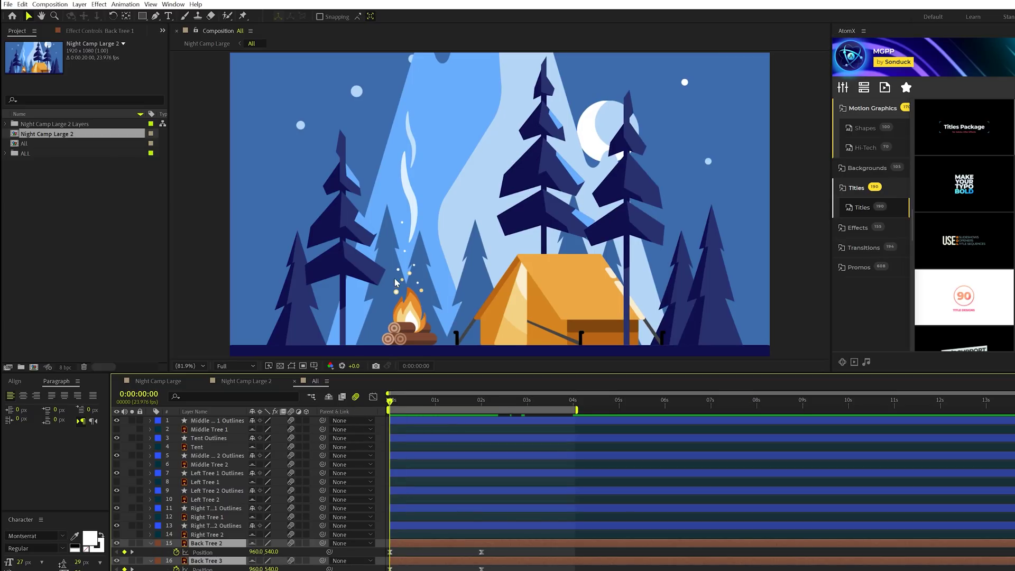
key(space)
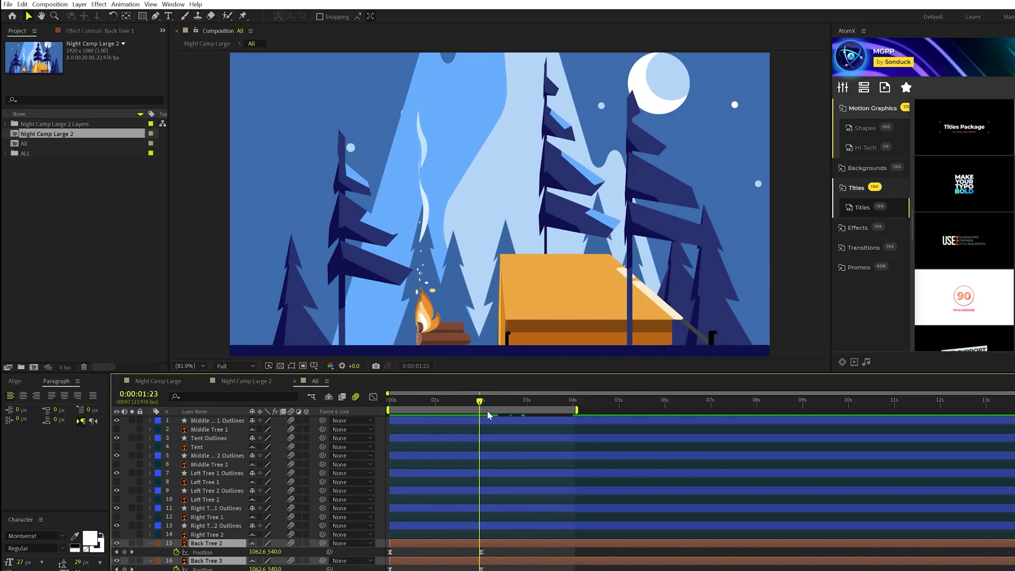
key(space)
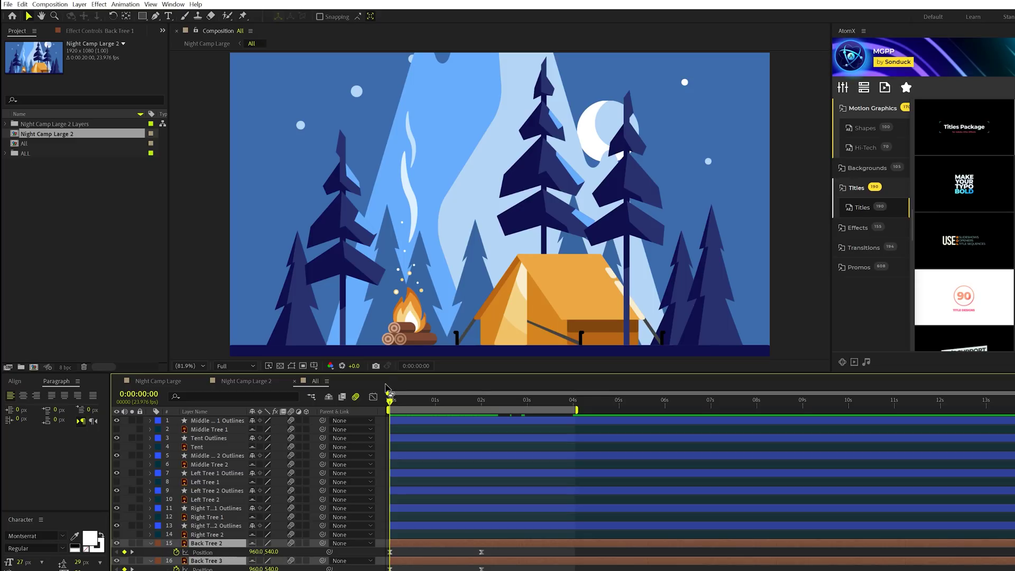
key(space)
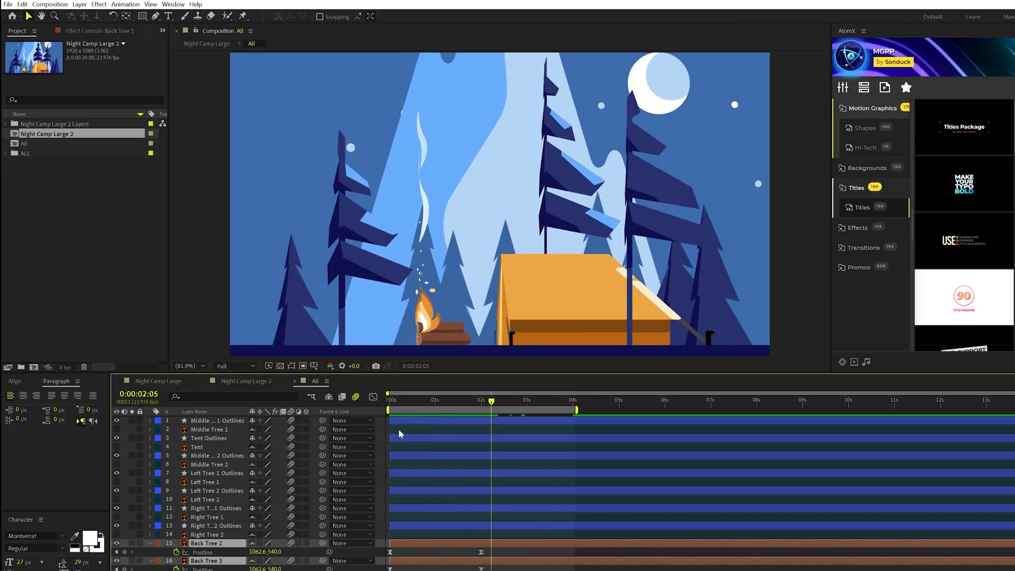
key(space)
key(ctrl+shift+a)
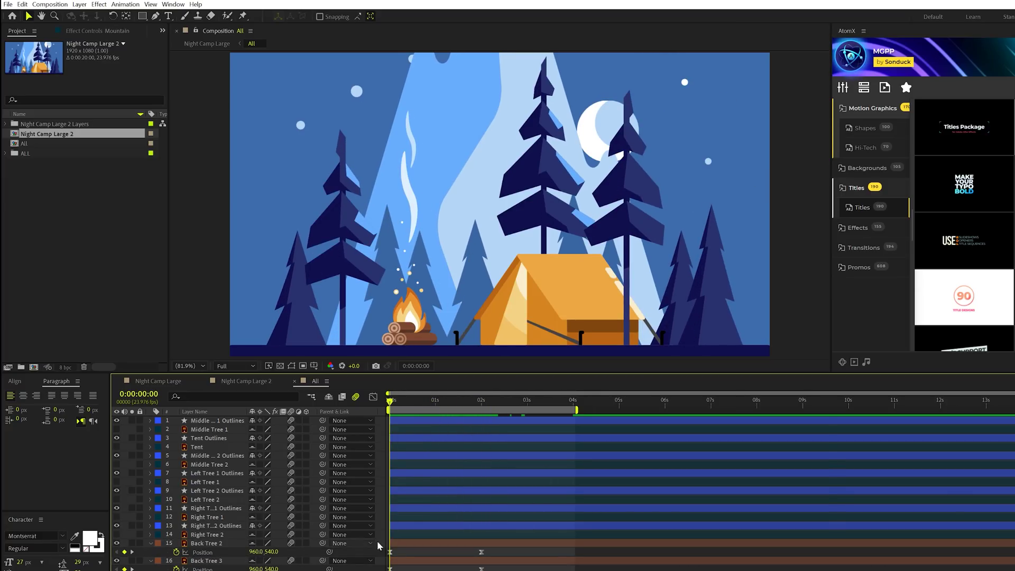
drag(388, 406, 481, 408)
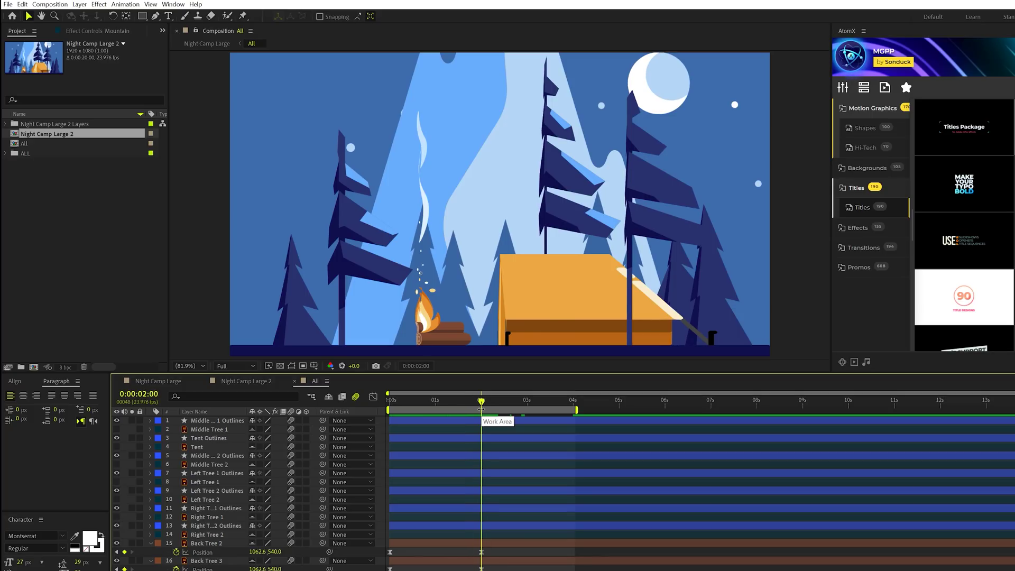